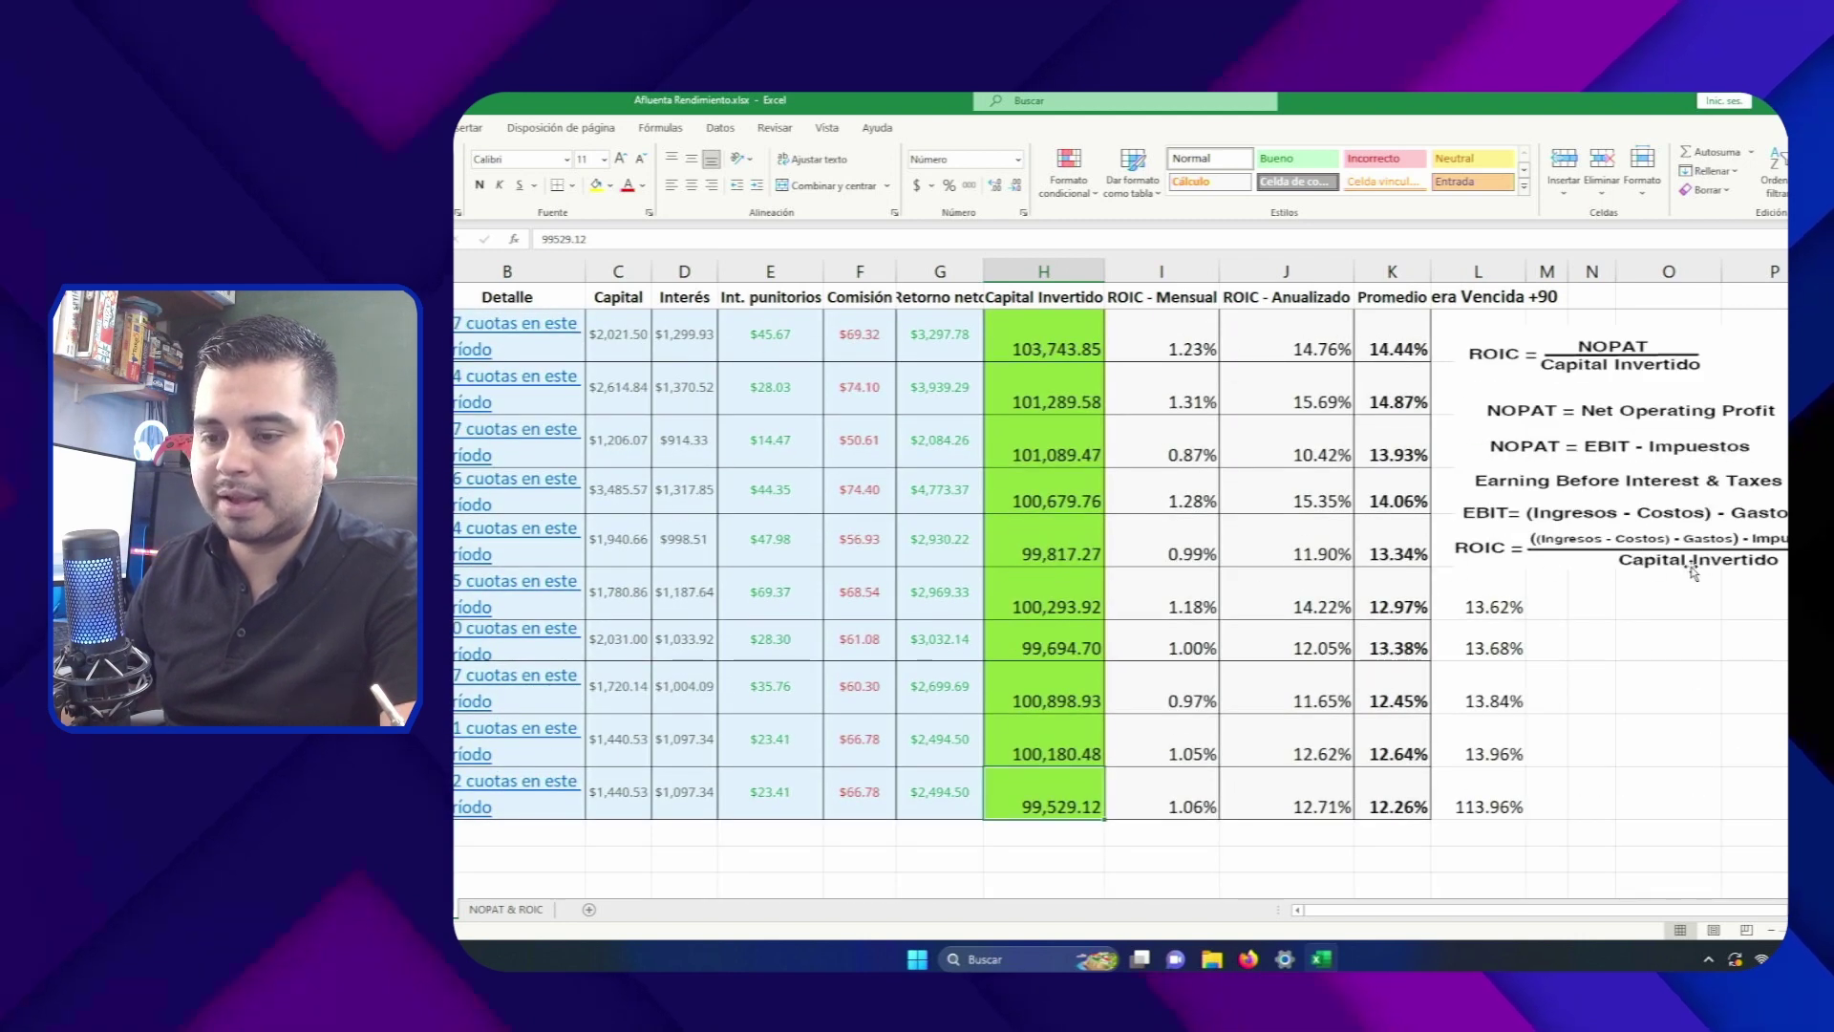
Step: Replace the last row's period-to-net-return data with the September 2023 row copied from Afluenta's Retorno histórico page in the browser
{"action": "left_click_drag", "start_coordinate": [940, 792], "coordinate": [547, 796]}
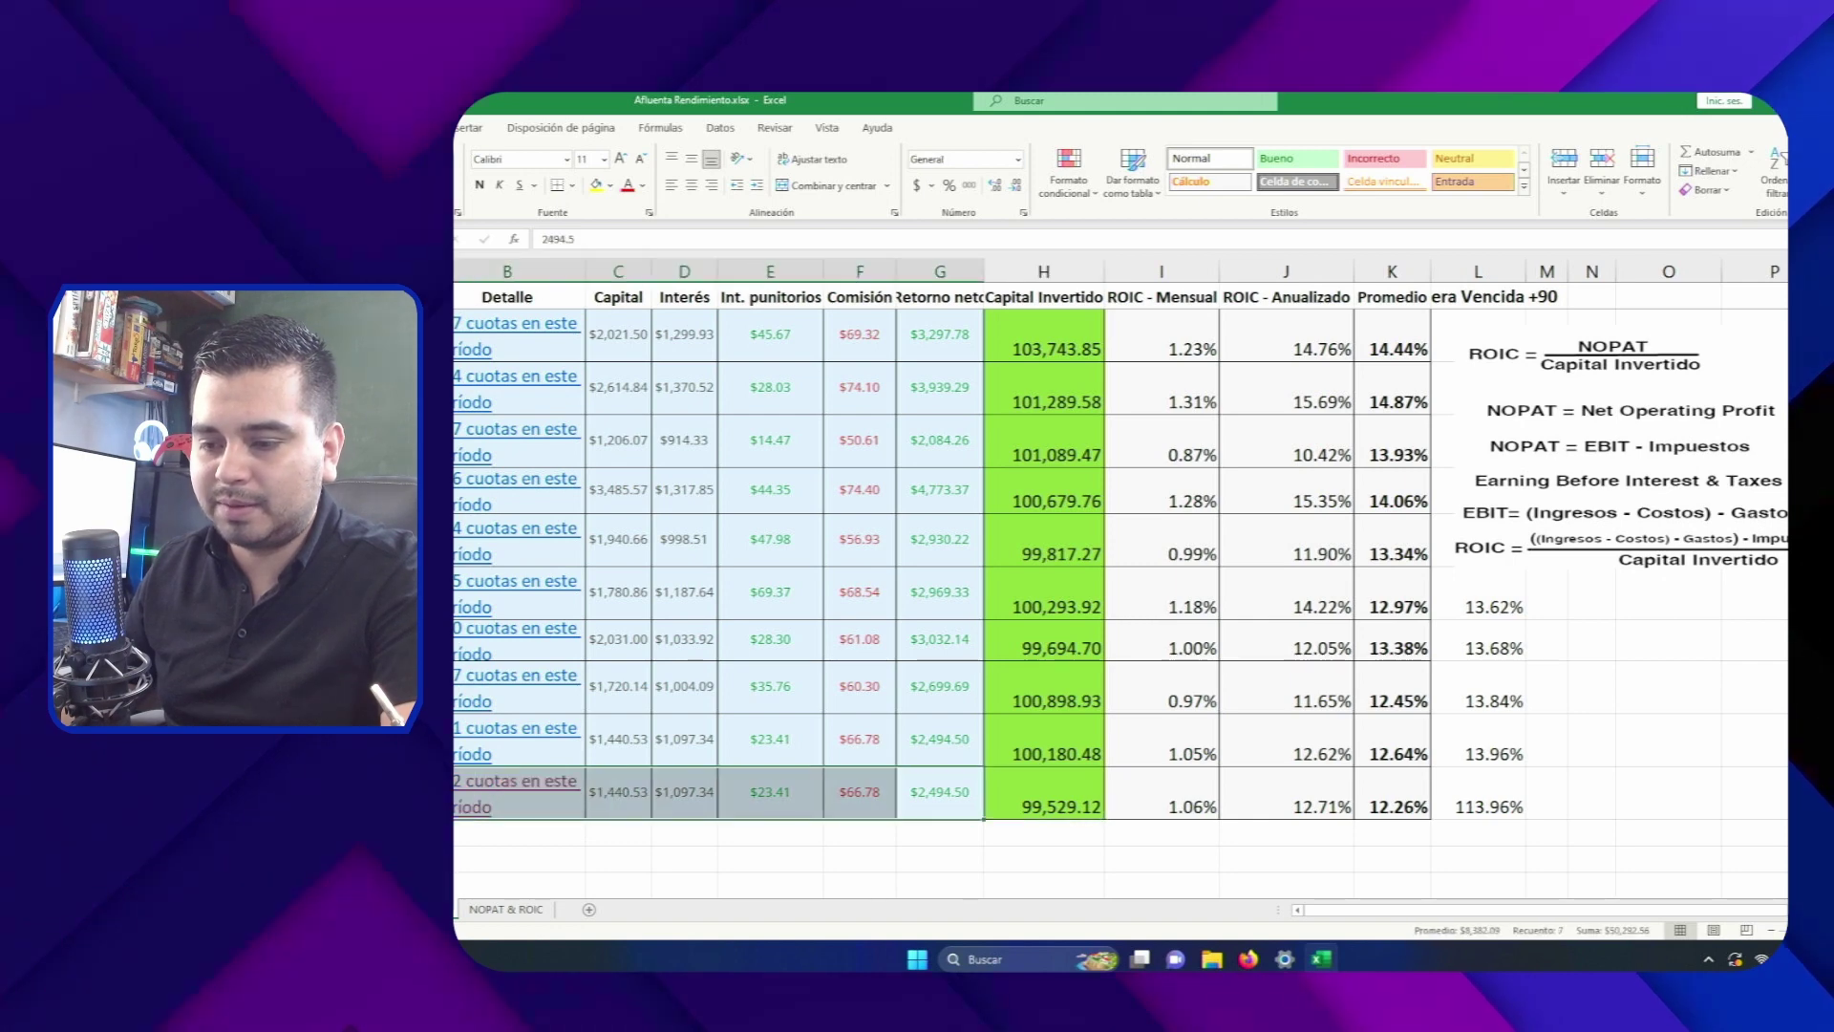
{"action": "key", "text": "Delete"}
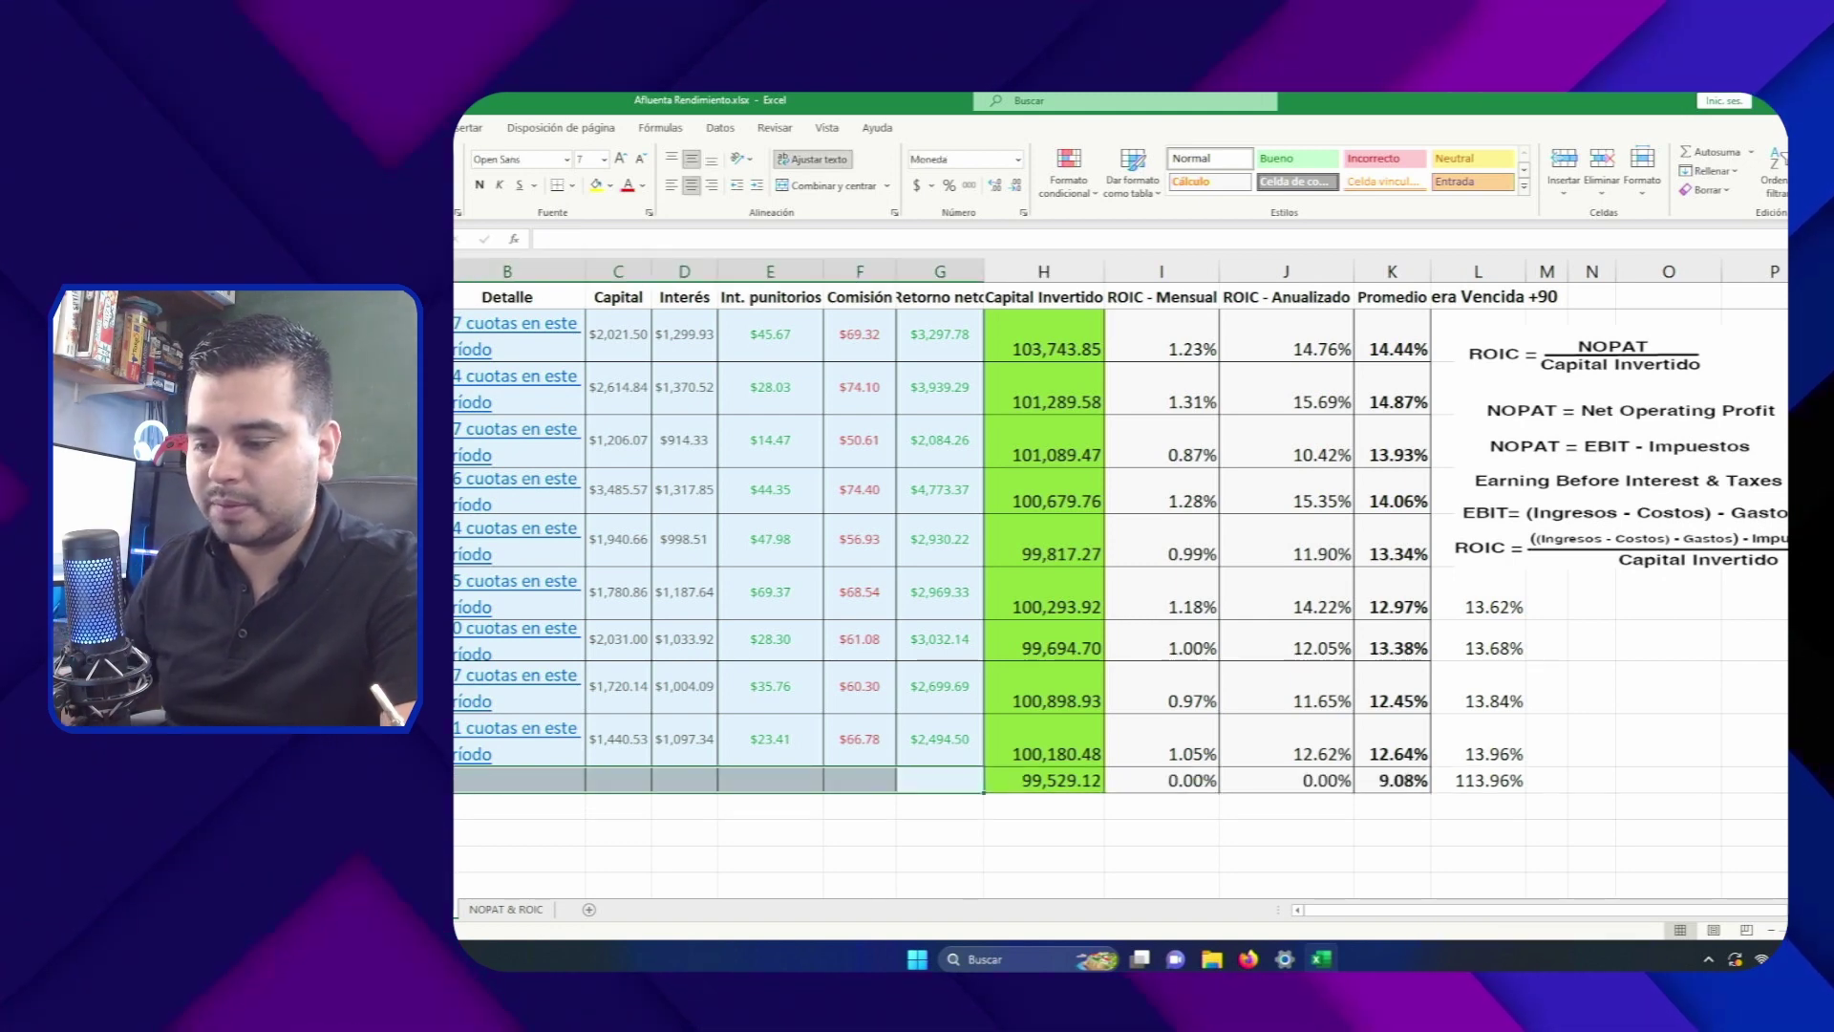
{"action": "left_click", "coordinate": [1249, 958]}
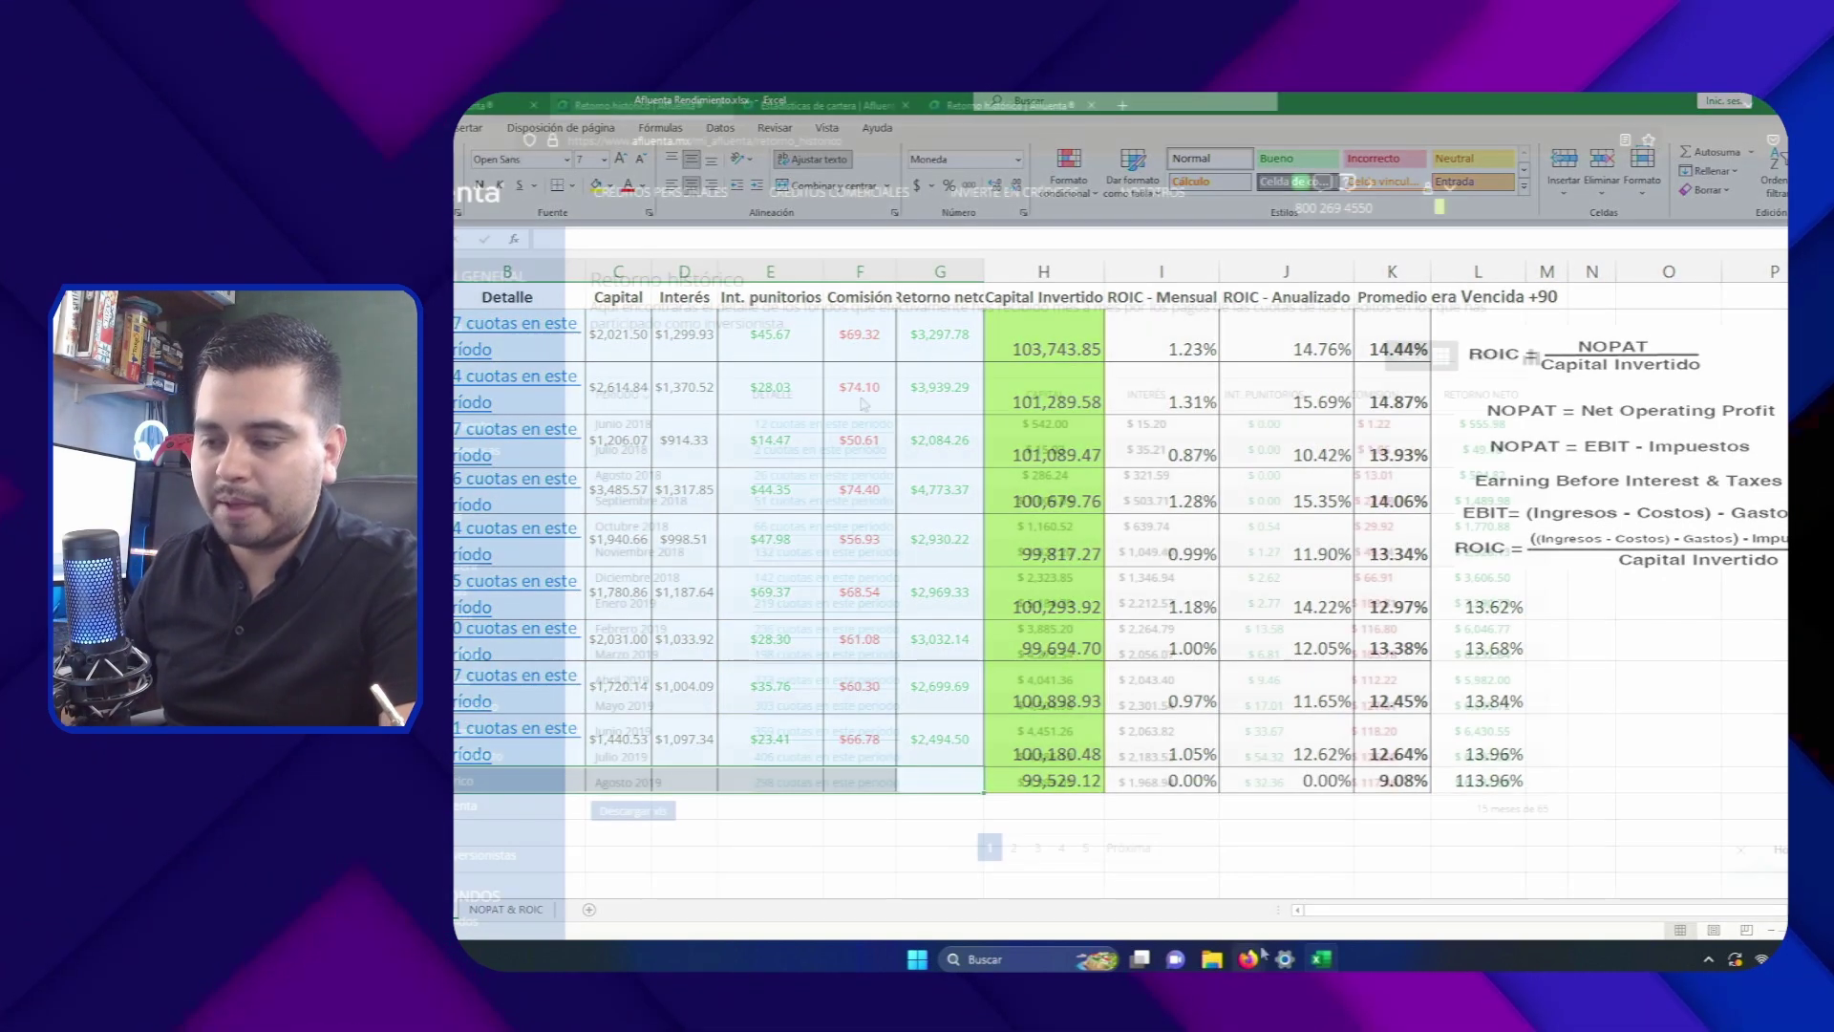
{"action": "left_click", "coordinate": [1086, 849]}
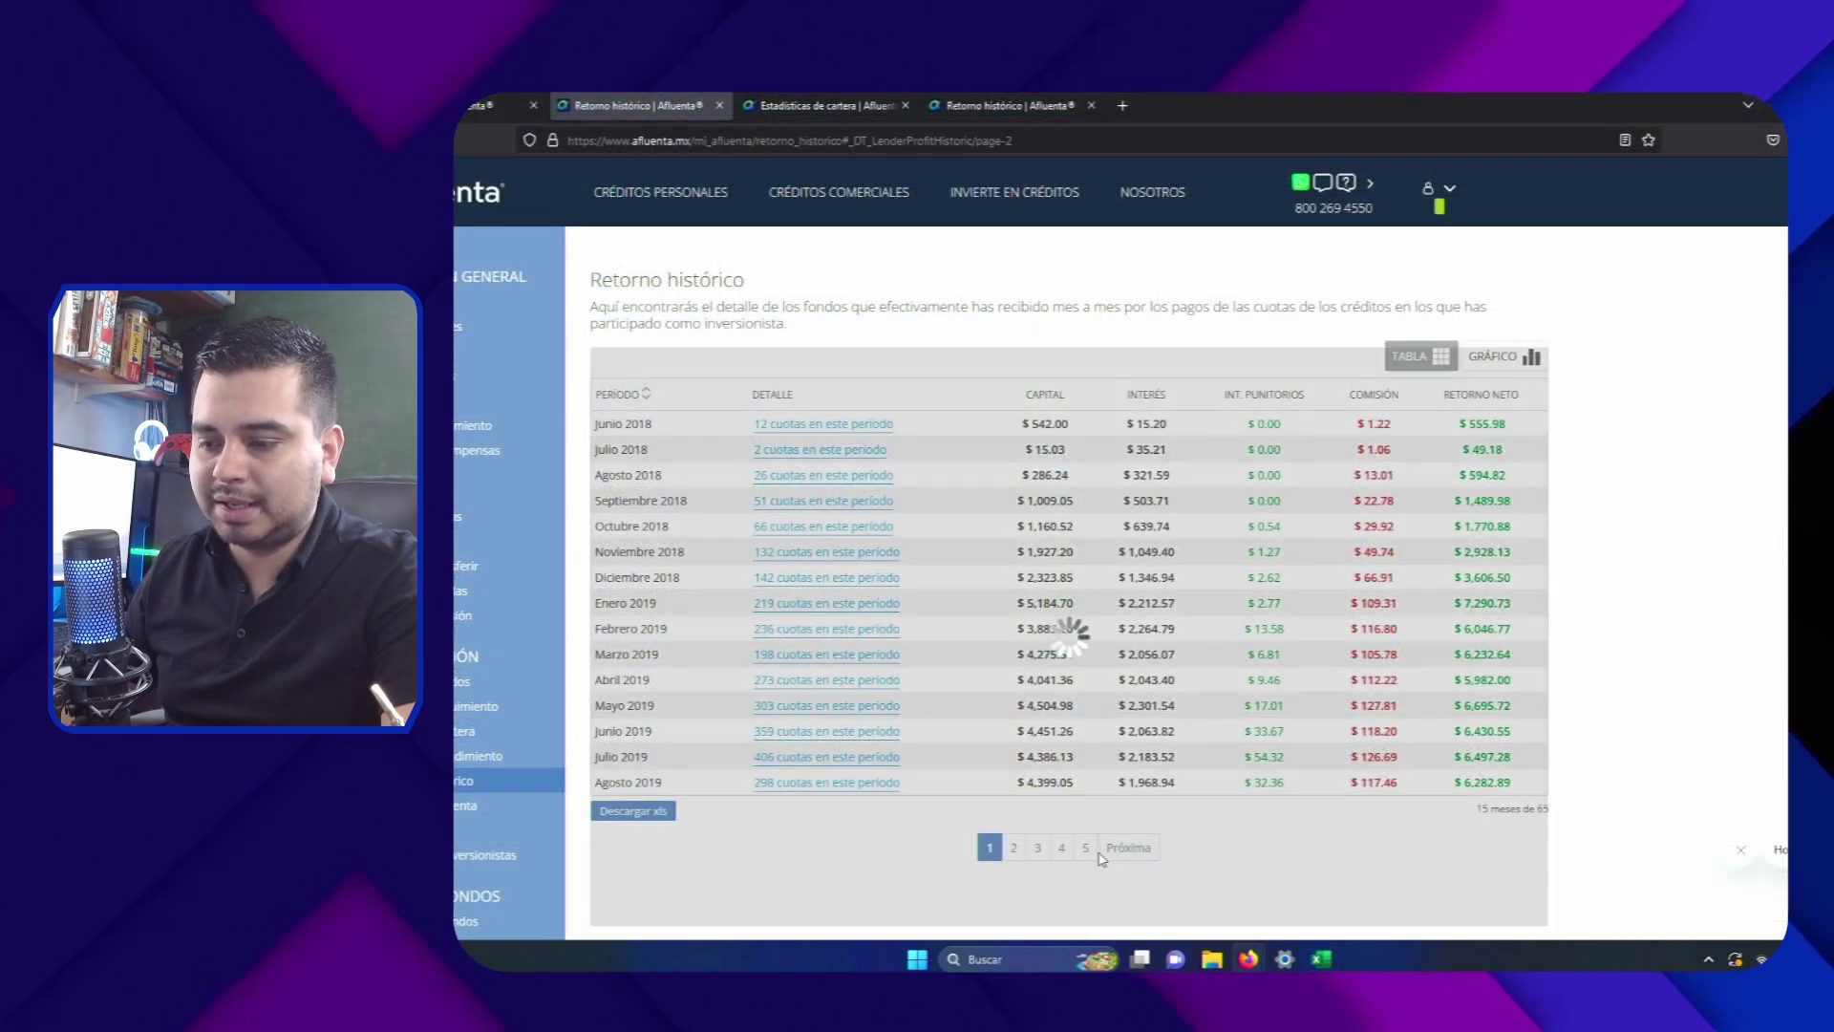
{"action": "left_click", "coordinate": [1116, 849]}
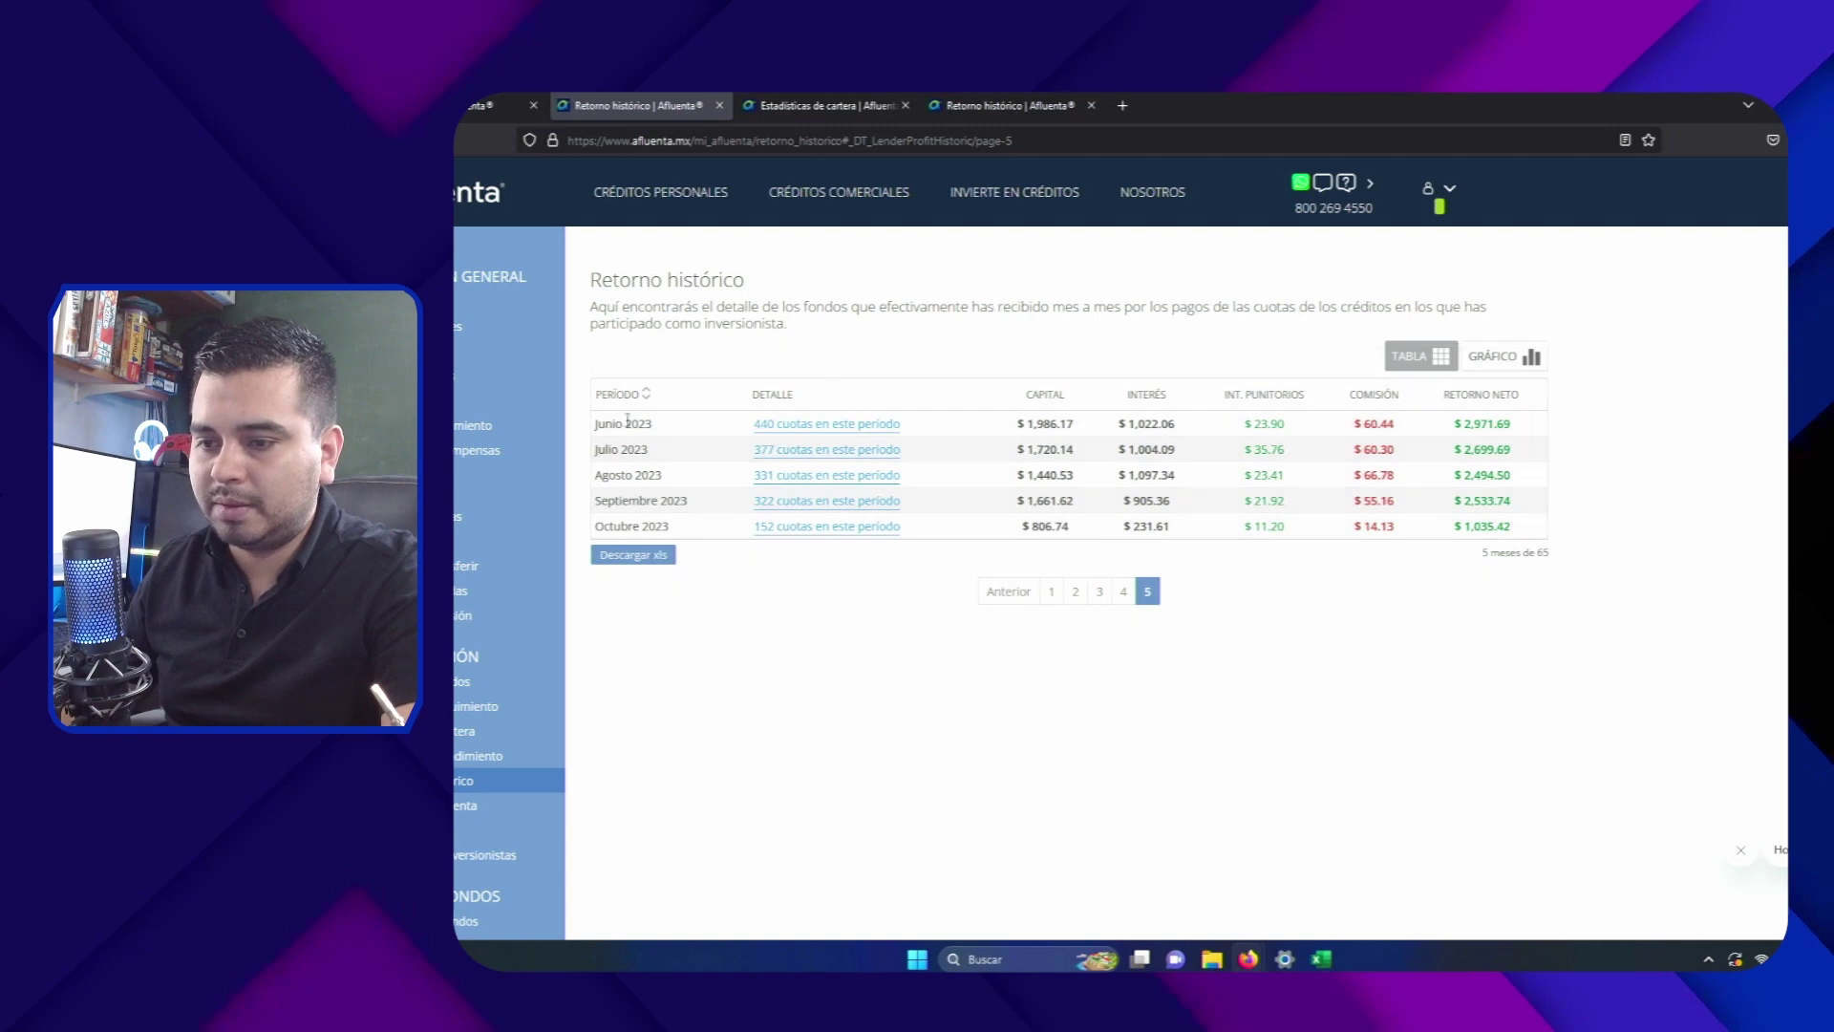
{"action": "left_click_drag", "start_coordinate": [598, 502], "coordinate": [1496, 531]}
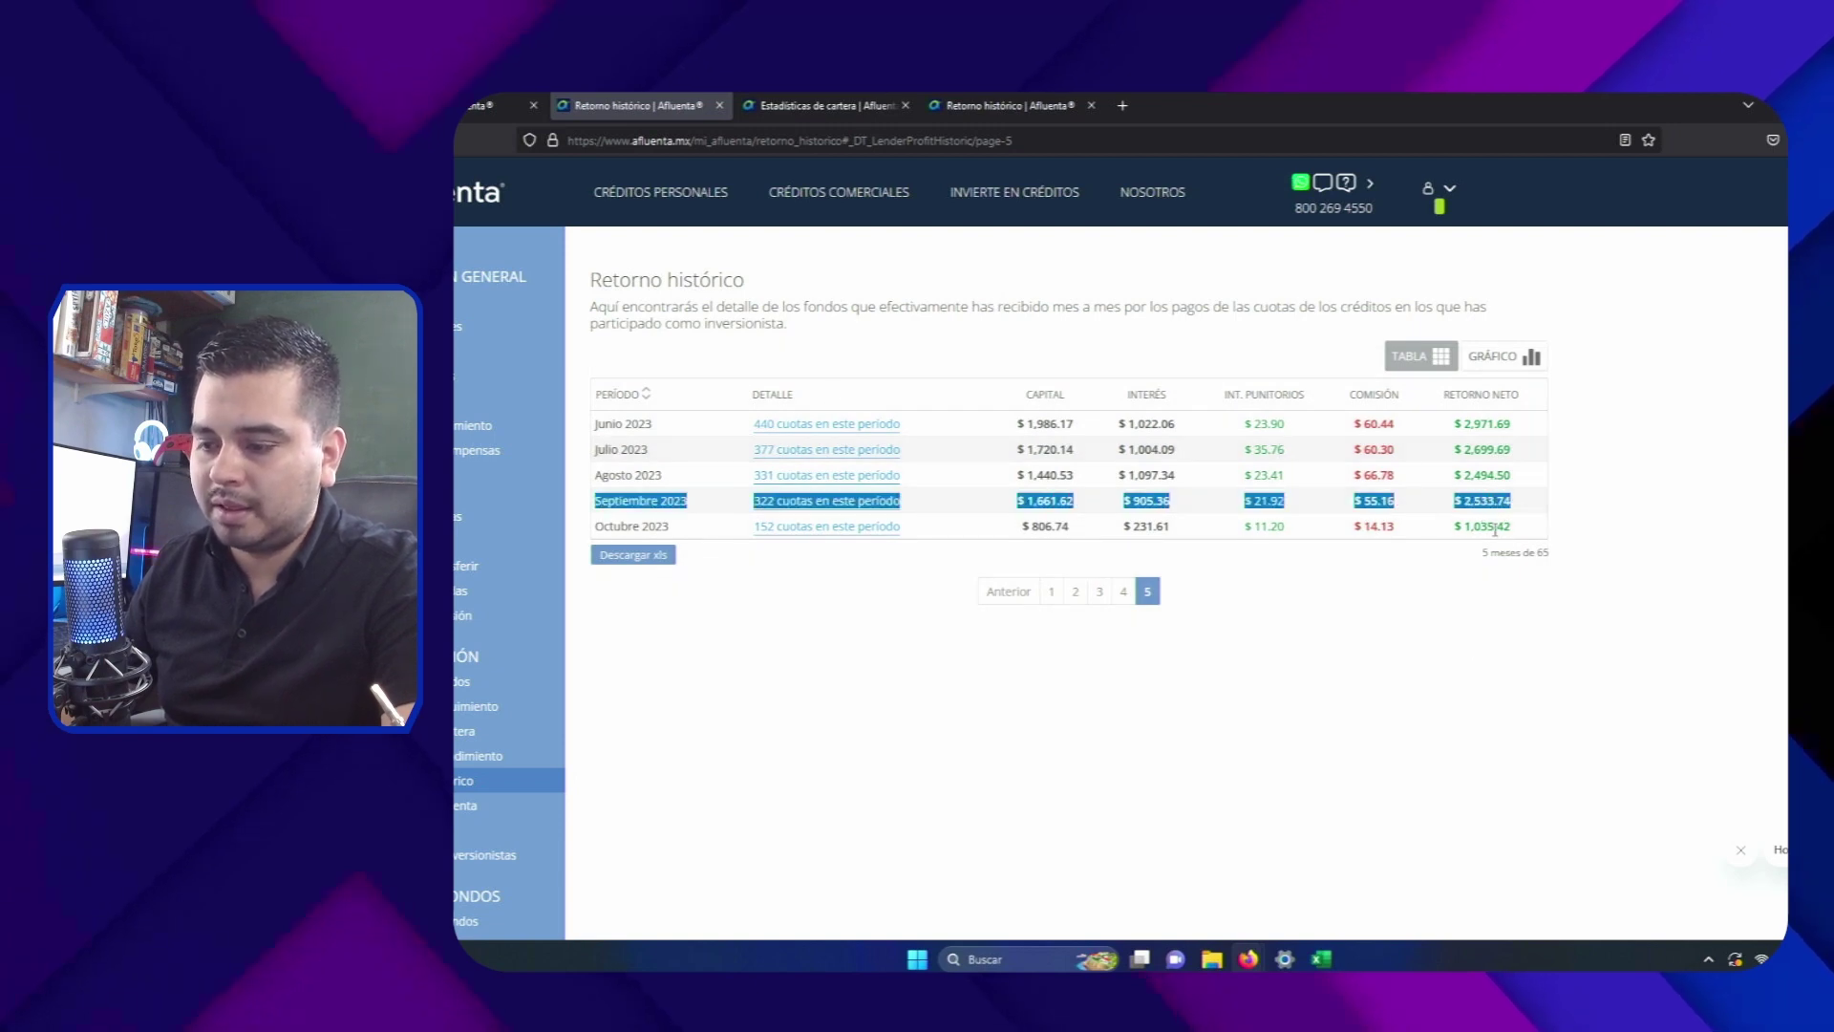
{"action": "left_click", "coordinate": [1323, 958]}
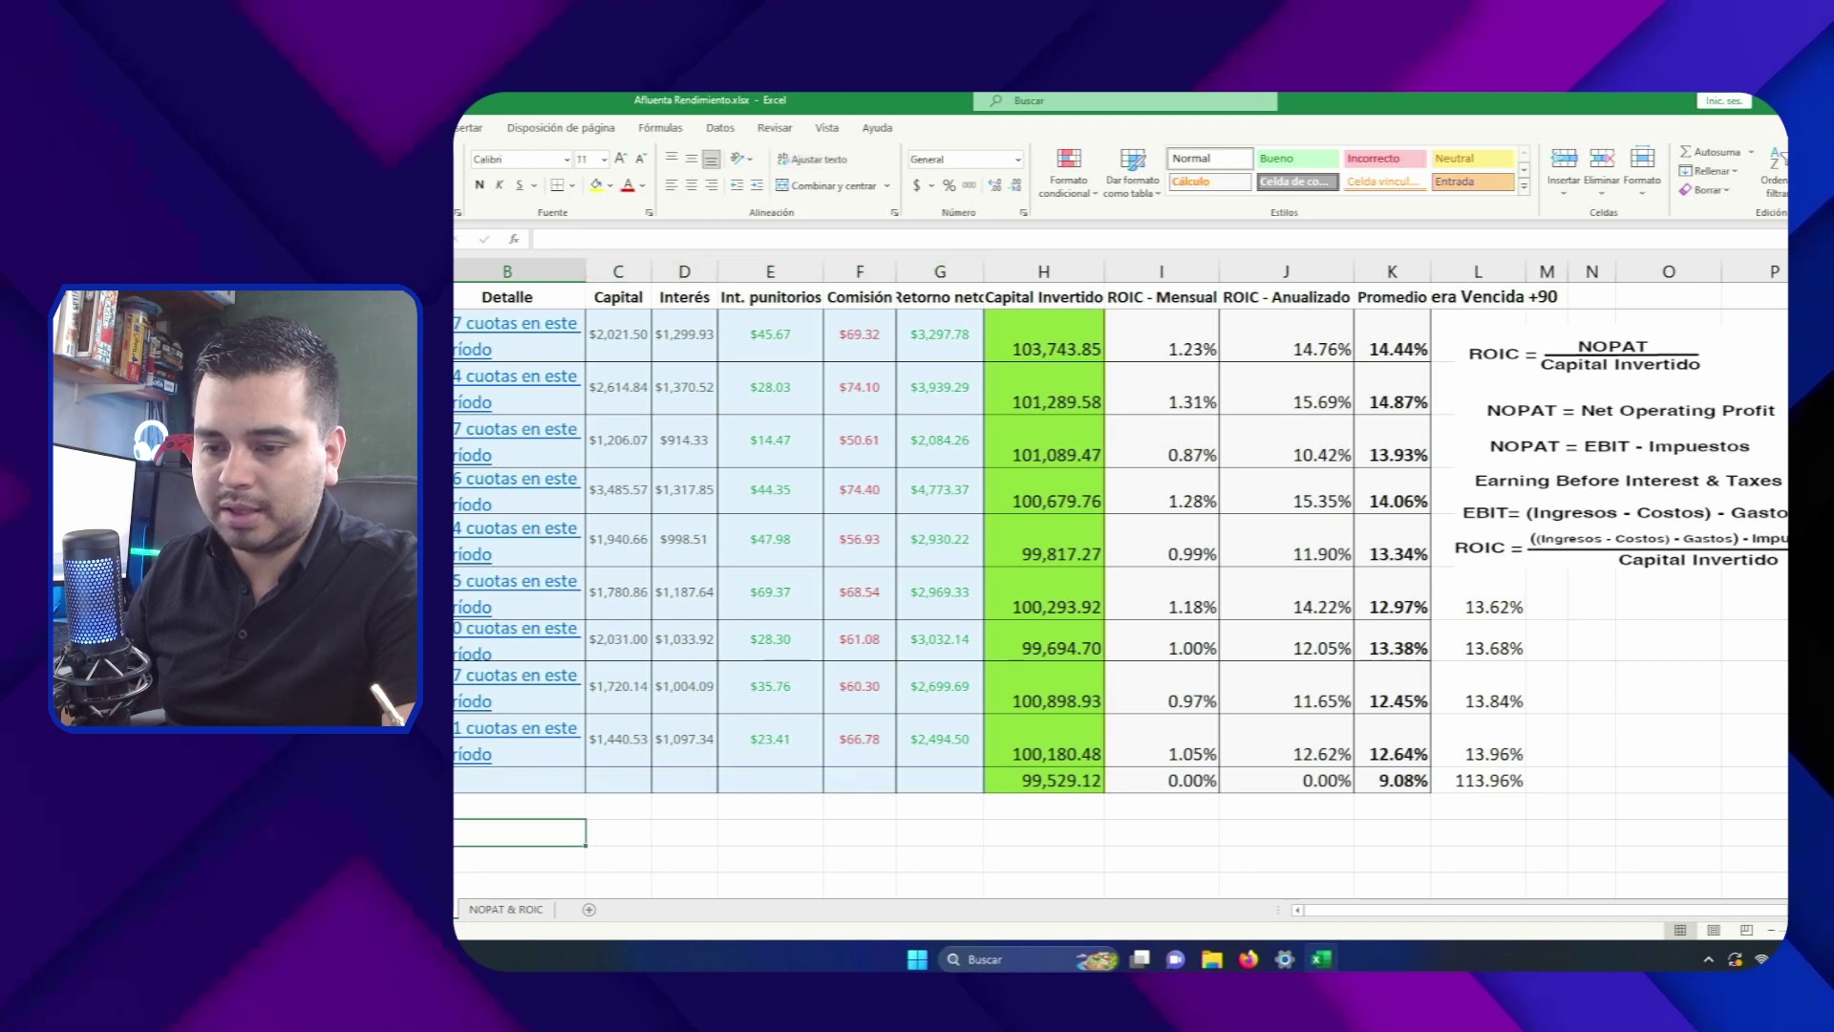
{"action": "key", "text": "ctrl+v"}
Step: Copy the formatting of the August 2023 row onto the September 2023 row, from the period through the net return
{"action": "left_click_drag", "start_coordinate": [468, 740], "coordinate": [955, 741]}
{"action": "key", "text": "ctrl+c"}
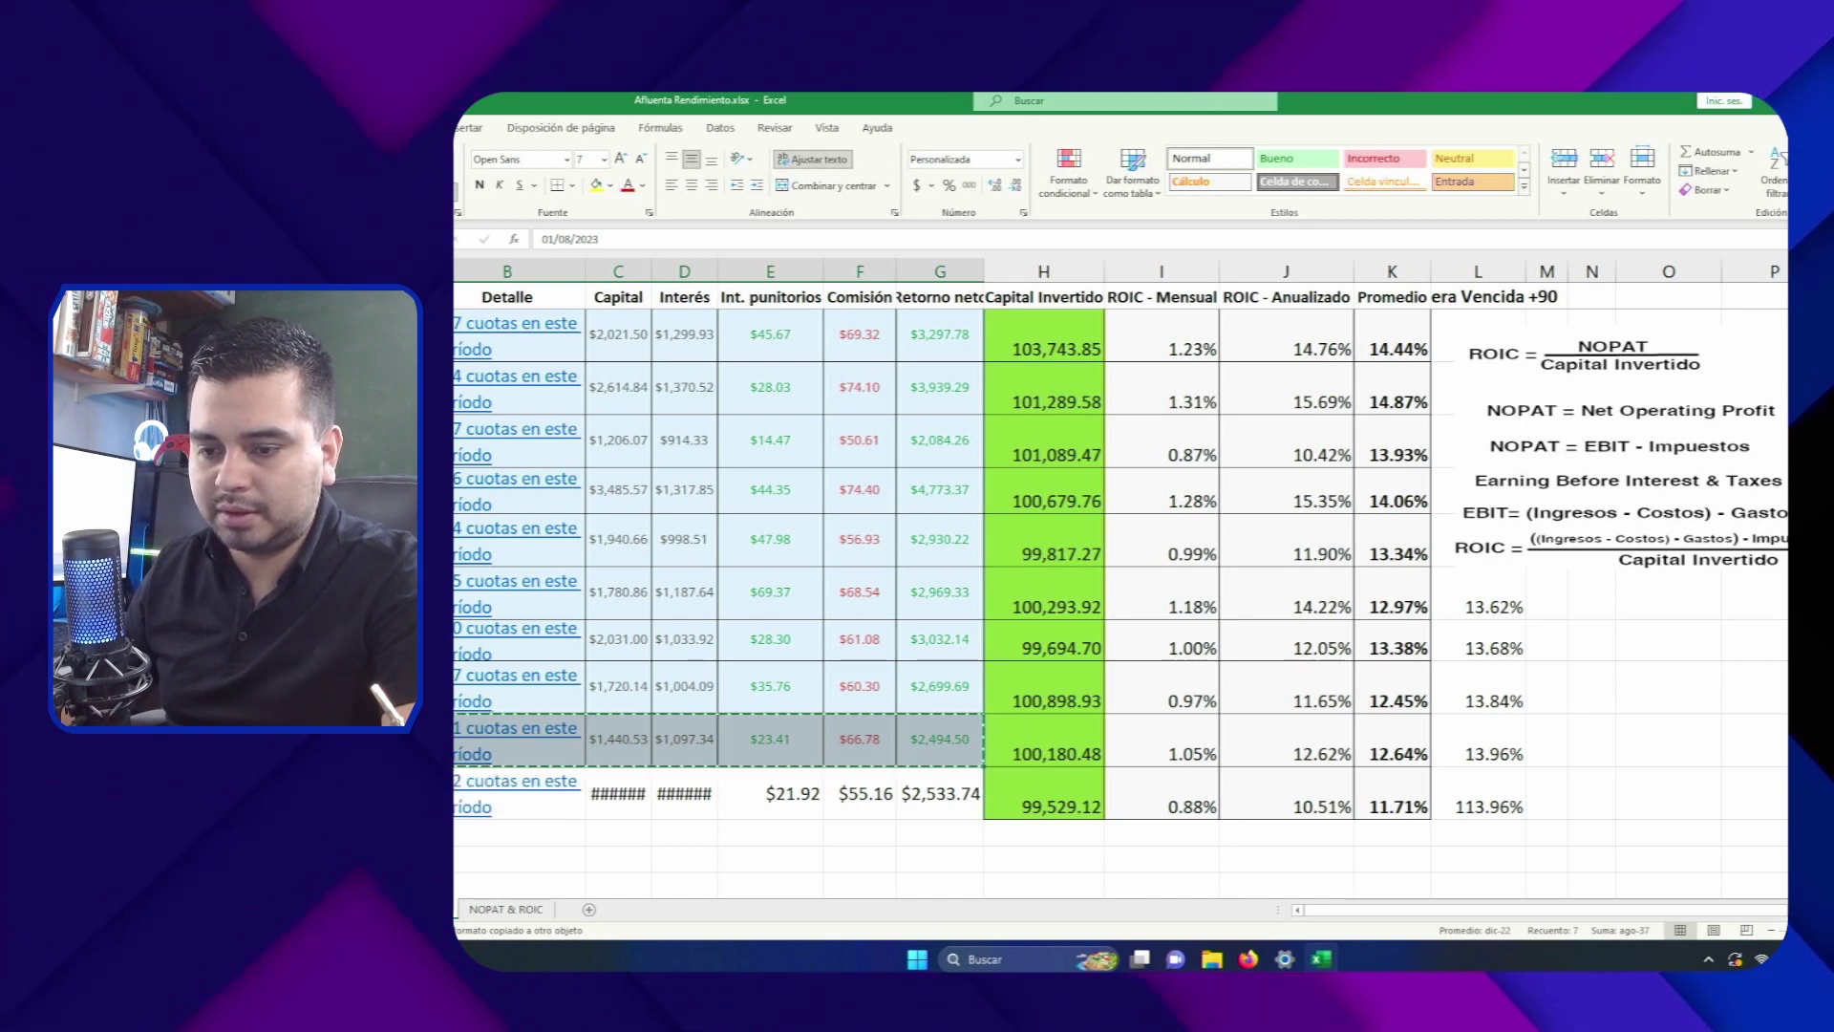
{"action": "left_click_drag", "start_coordinate": [516, 793], "coordinate": [940, 792]}
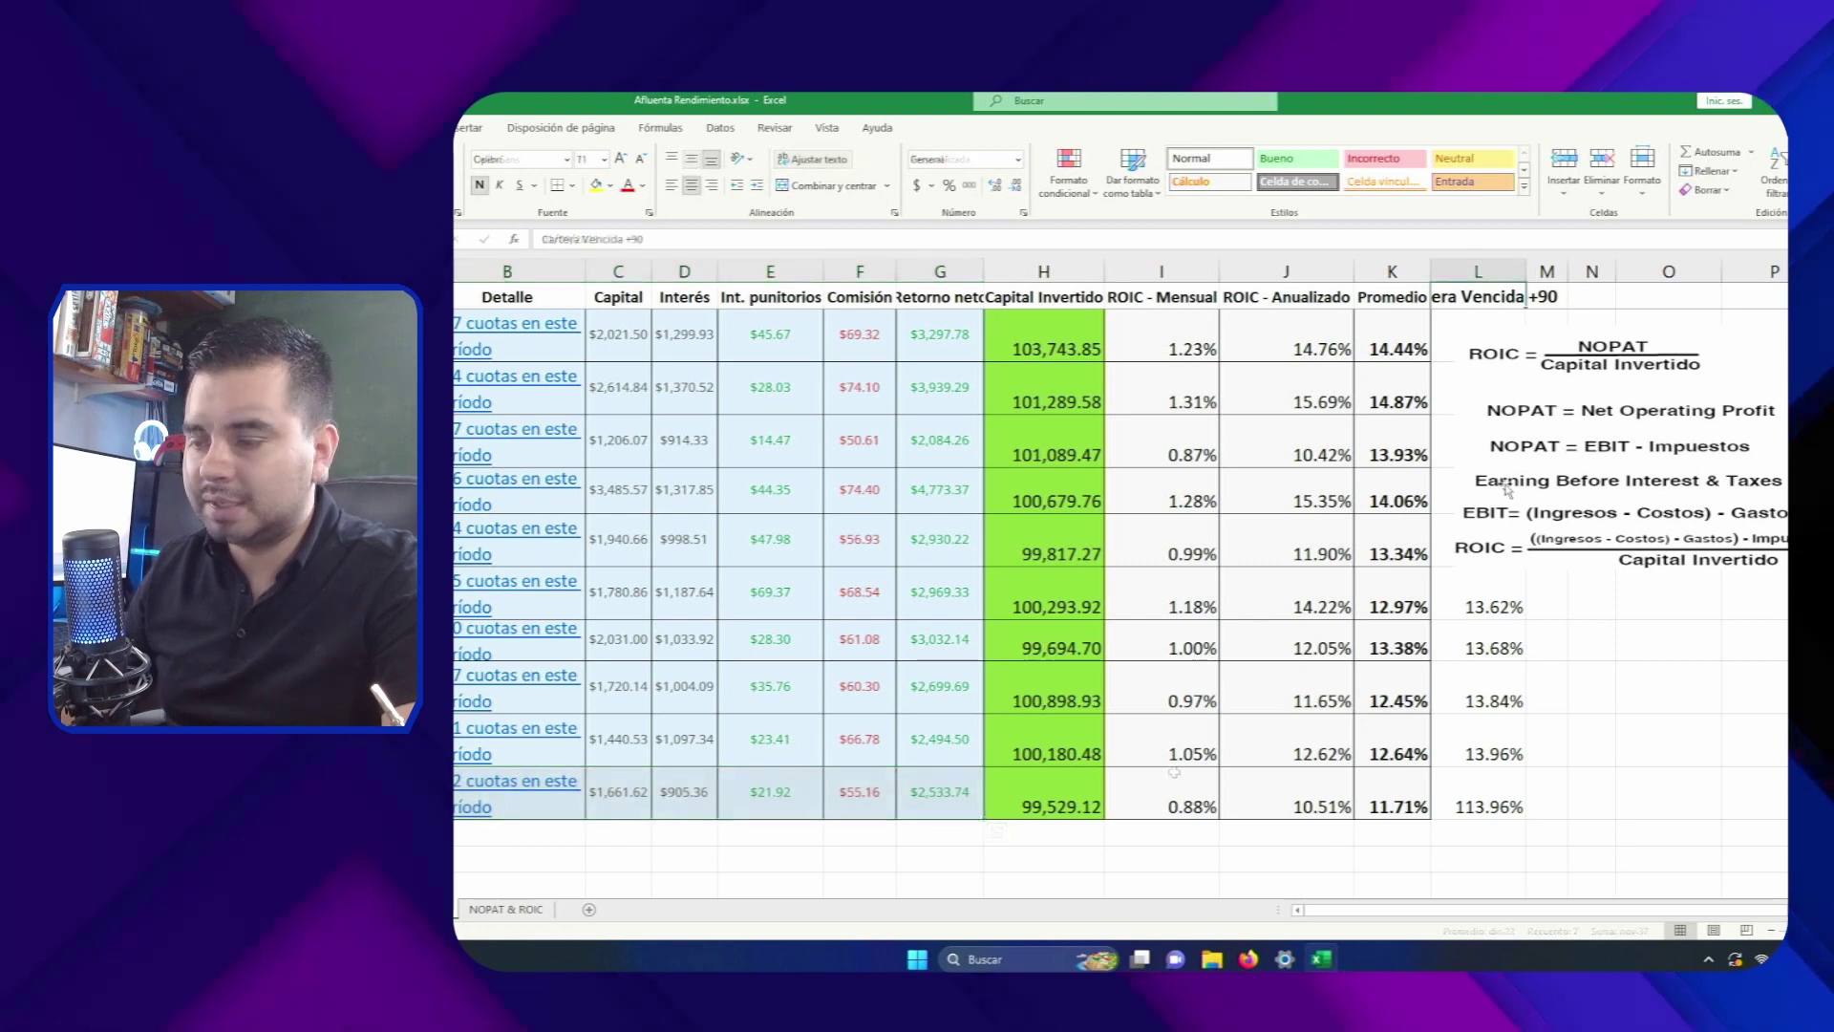
Step: Set September's Cartera Vencida +90 value to 14.15%, taken from the Más de 180 días slice of Afluenta's loan collection chart in the browser
{"action": "left_click", "coordinate": [1496, 795]}
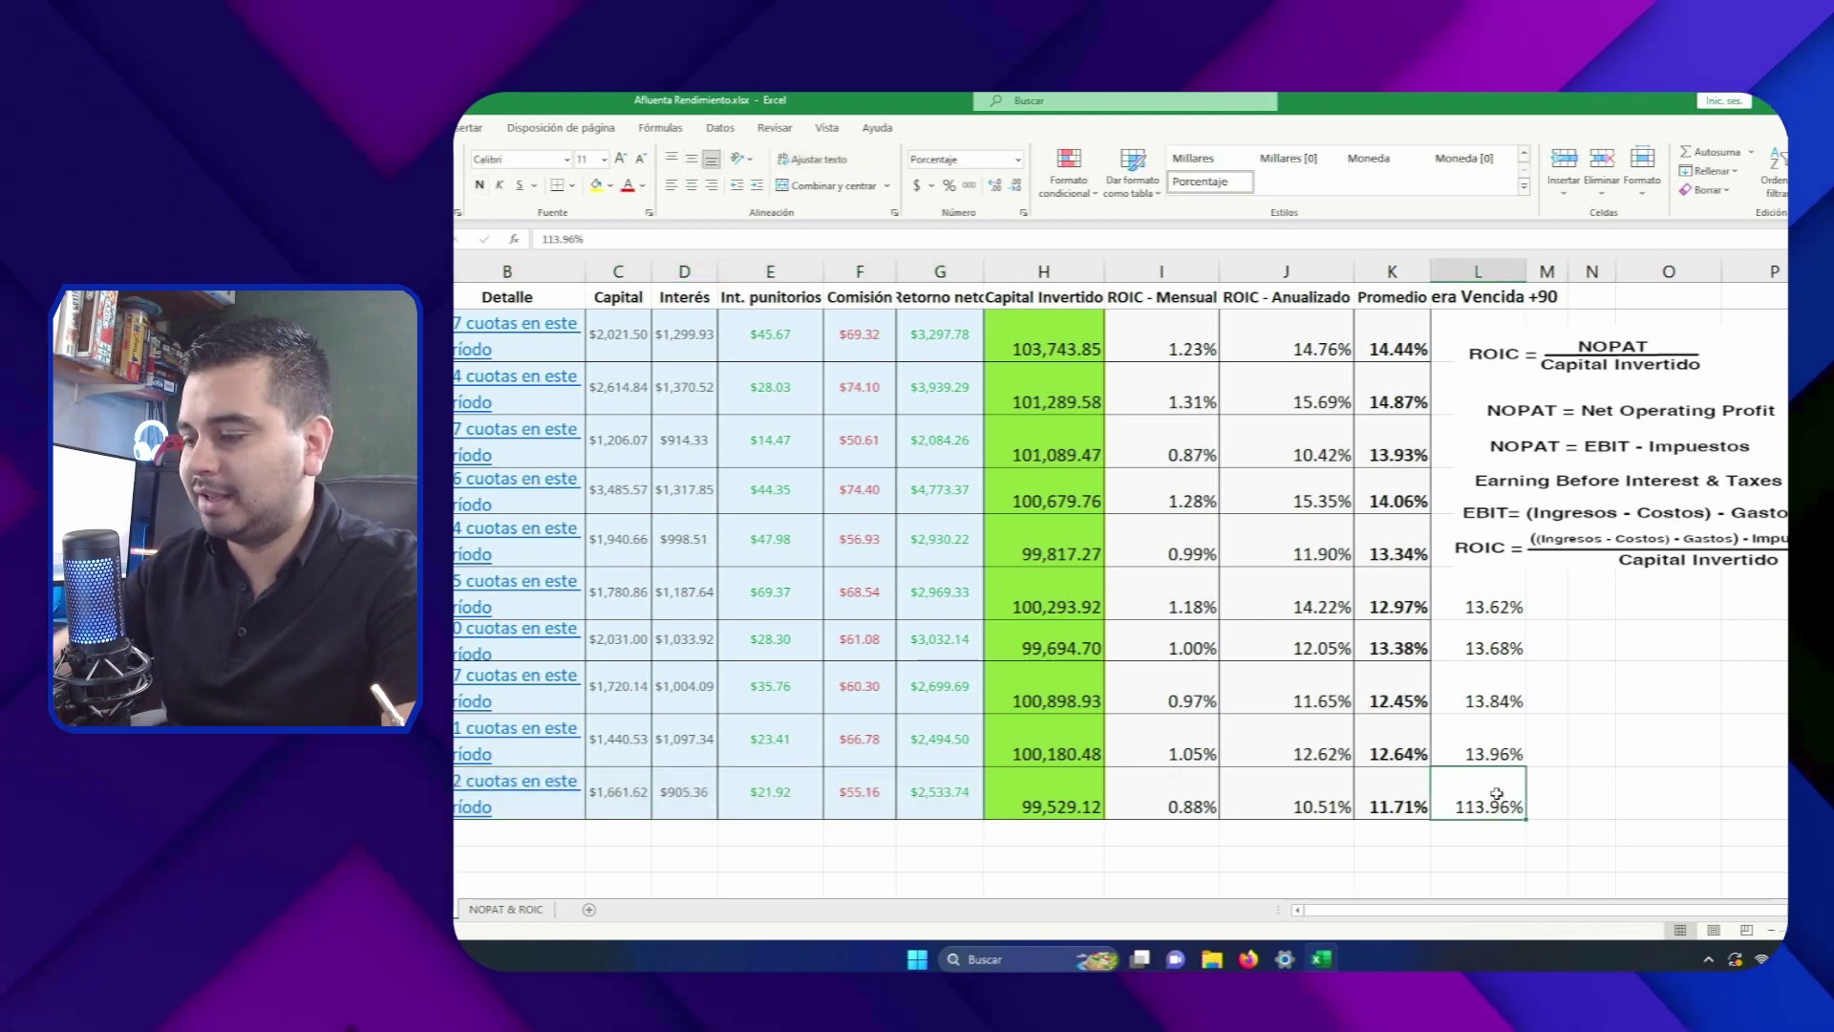
{"action": "key", "text": "Delete"}
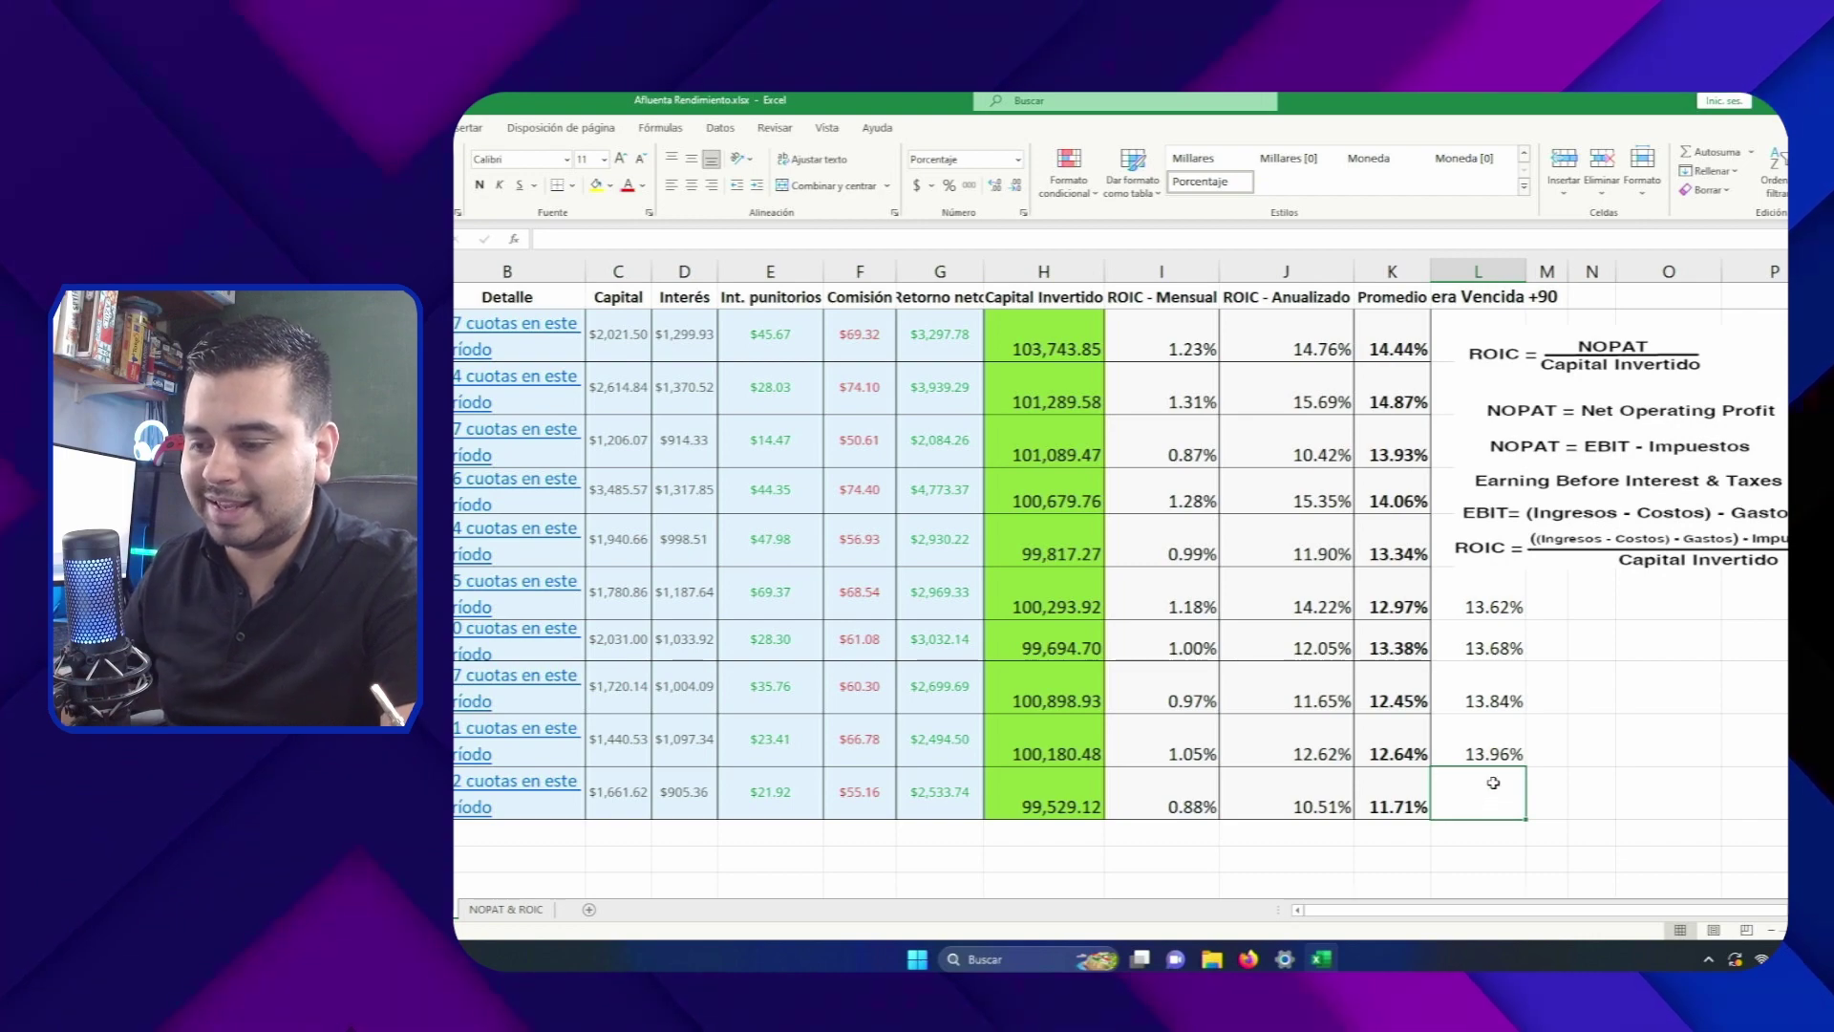
{"action": "mouse_move", "coordinate": [1284, 958]}
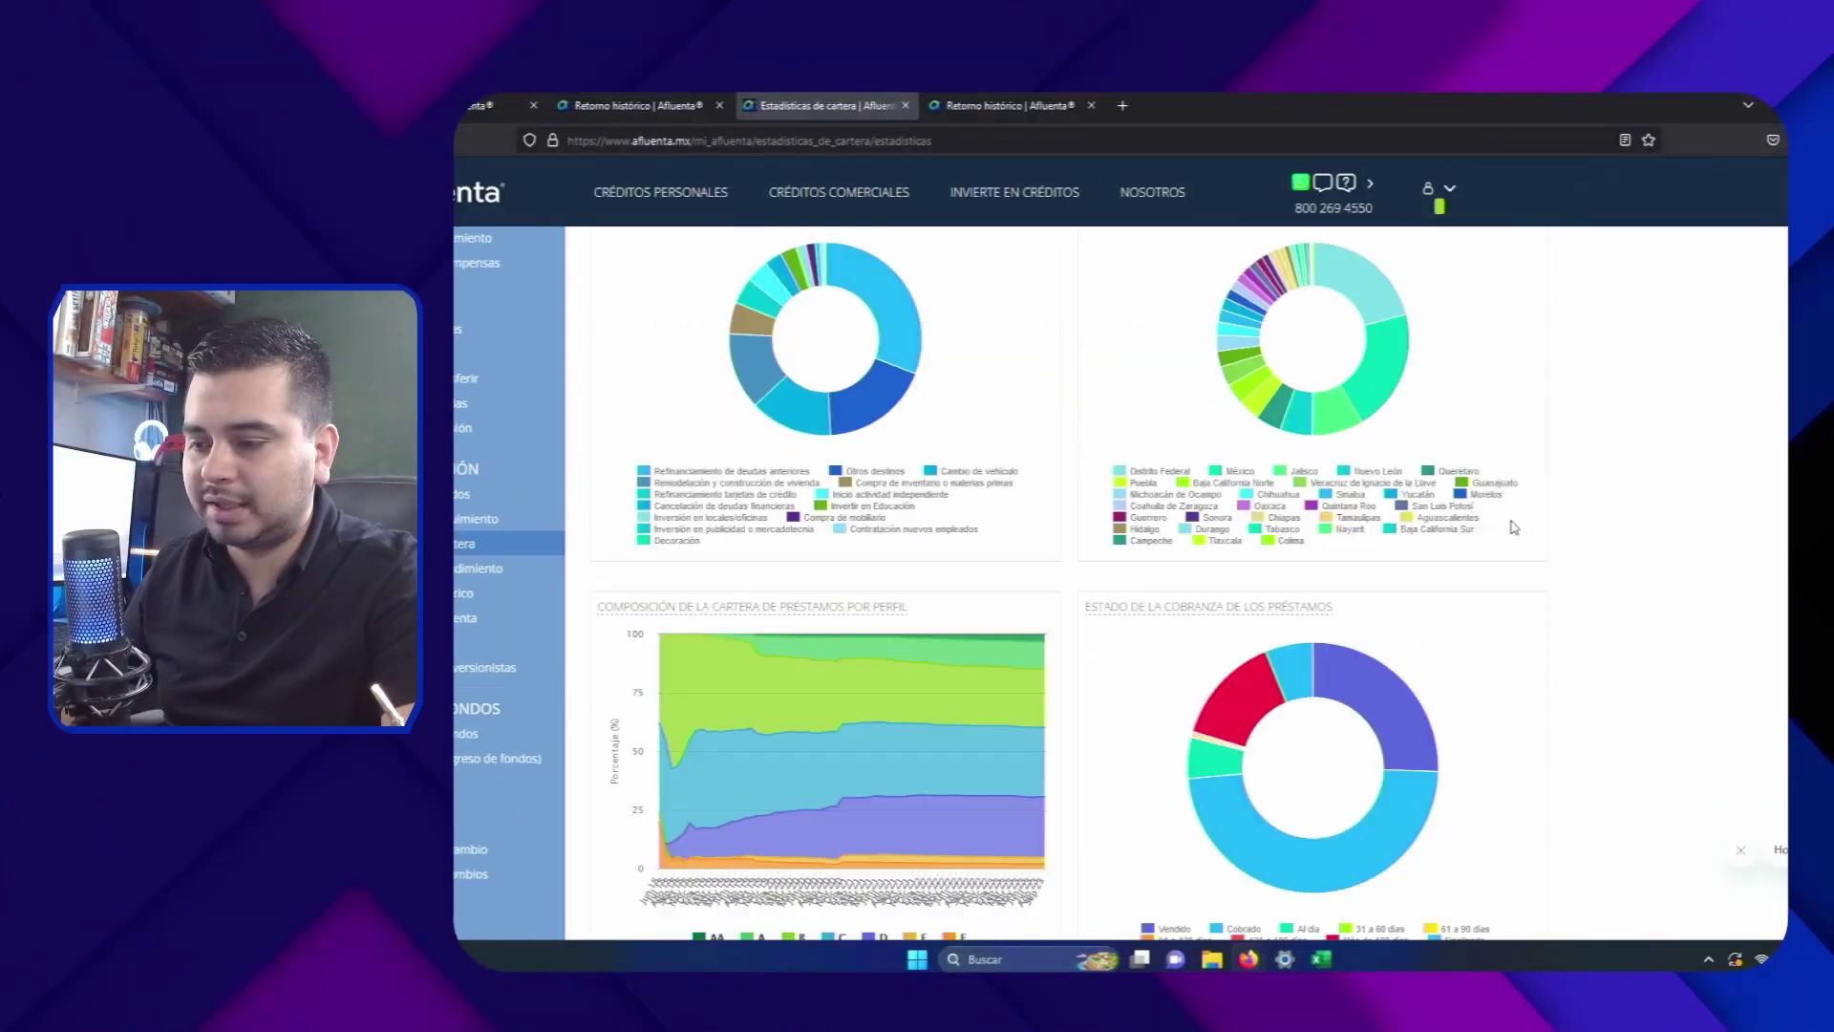
{"action": "scroll", "coordinate": [1513, 528], "scroll_direction": "down", "scroll_amount": 1}
{"action": "mouse_move", "coordinate": [1240, 636]}
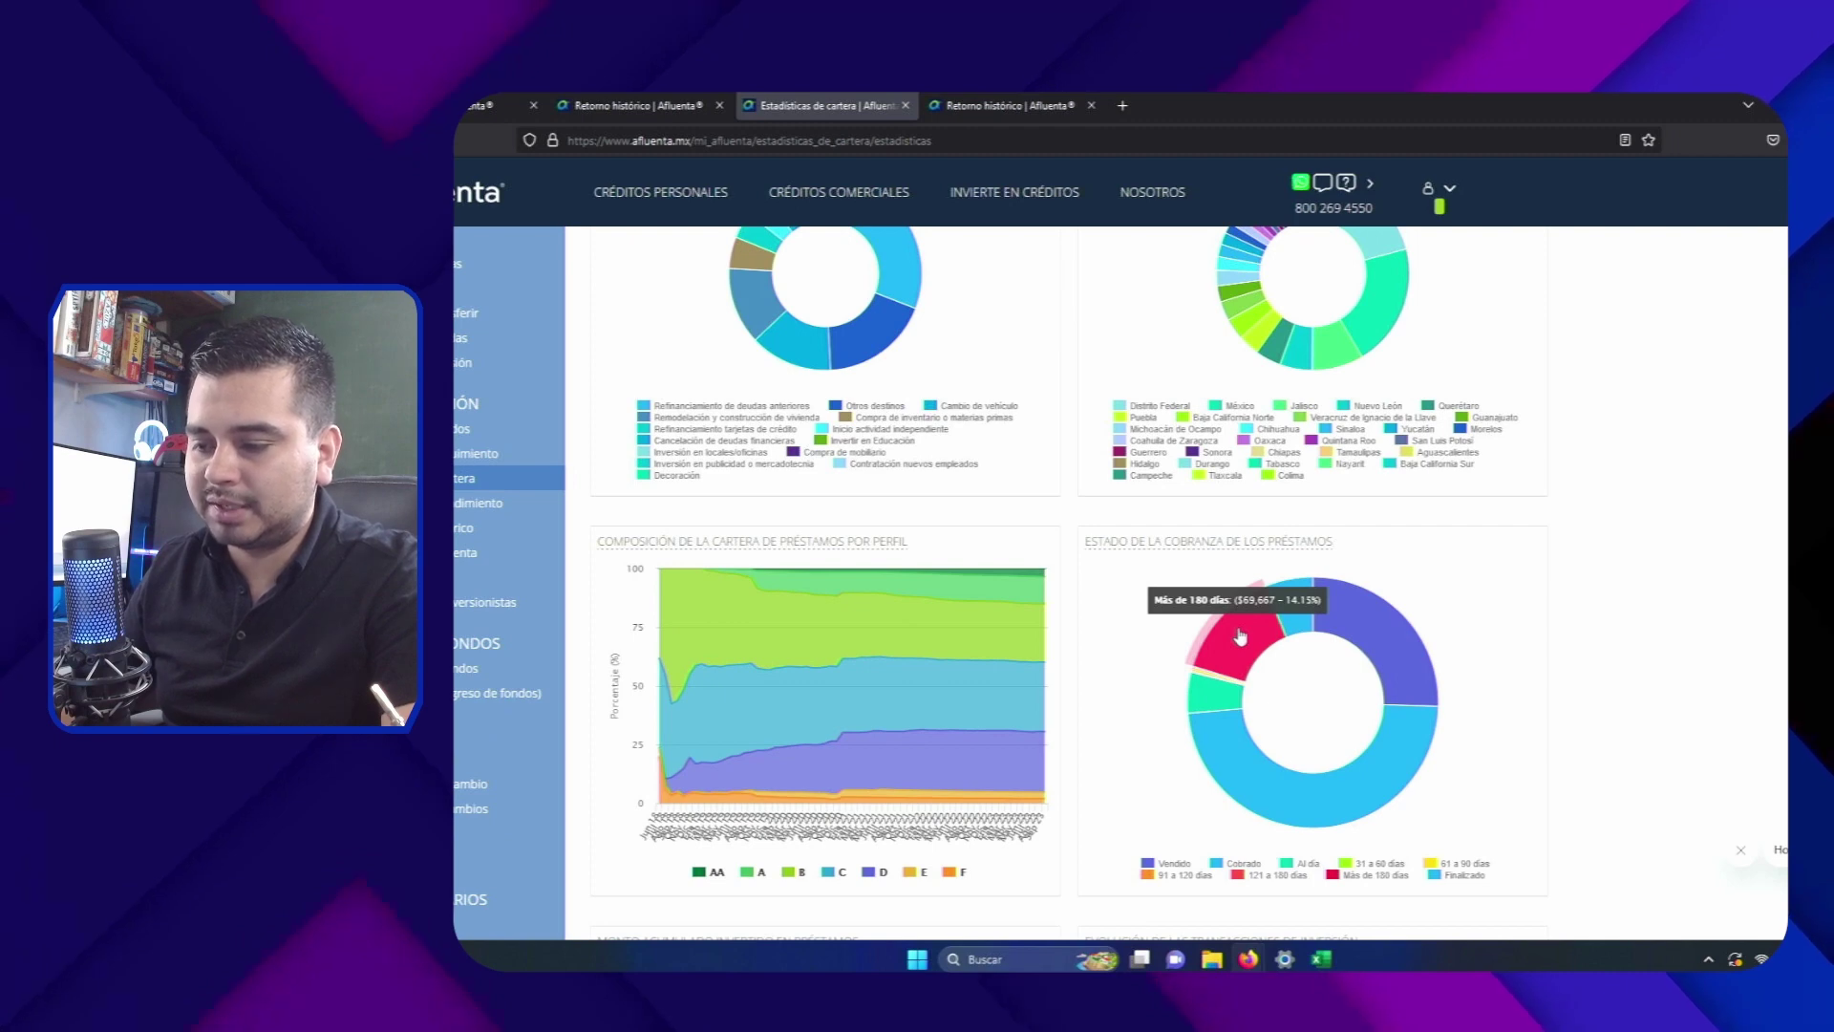
{"action": "left_click", "coordinate": [1321, 958]}
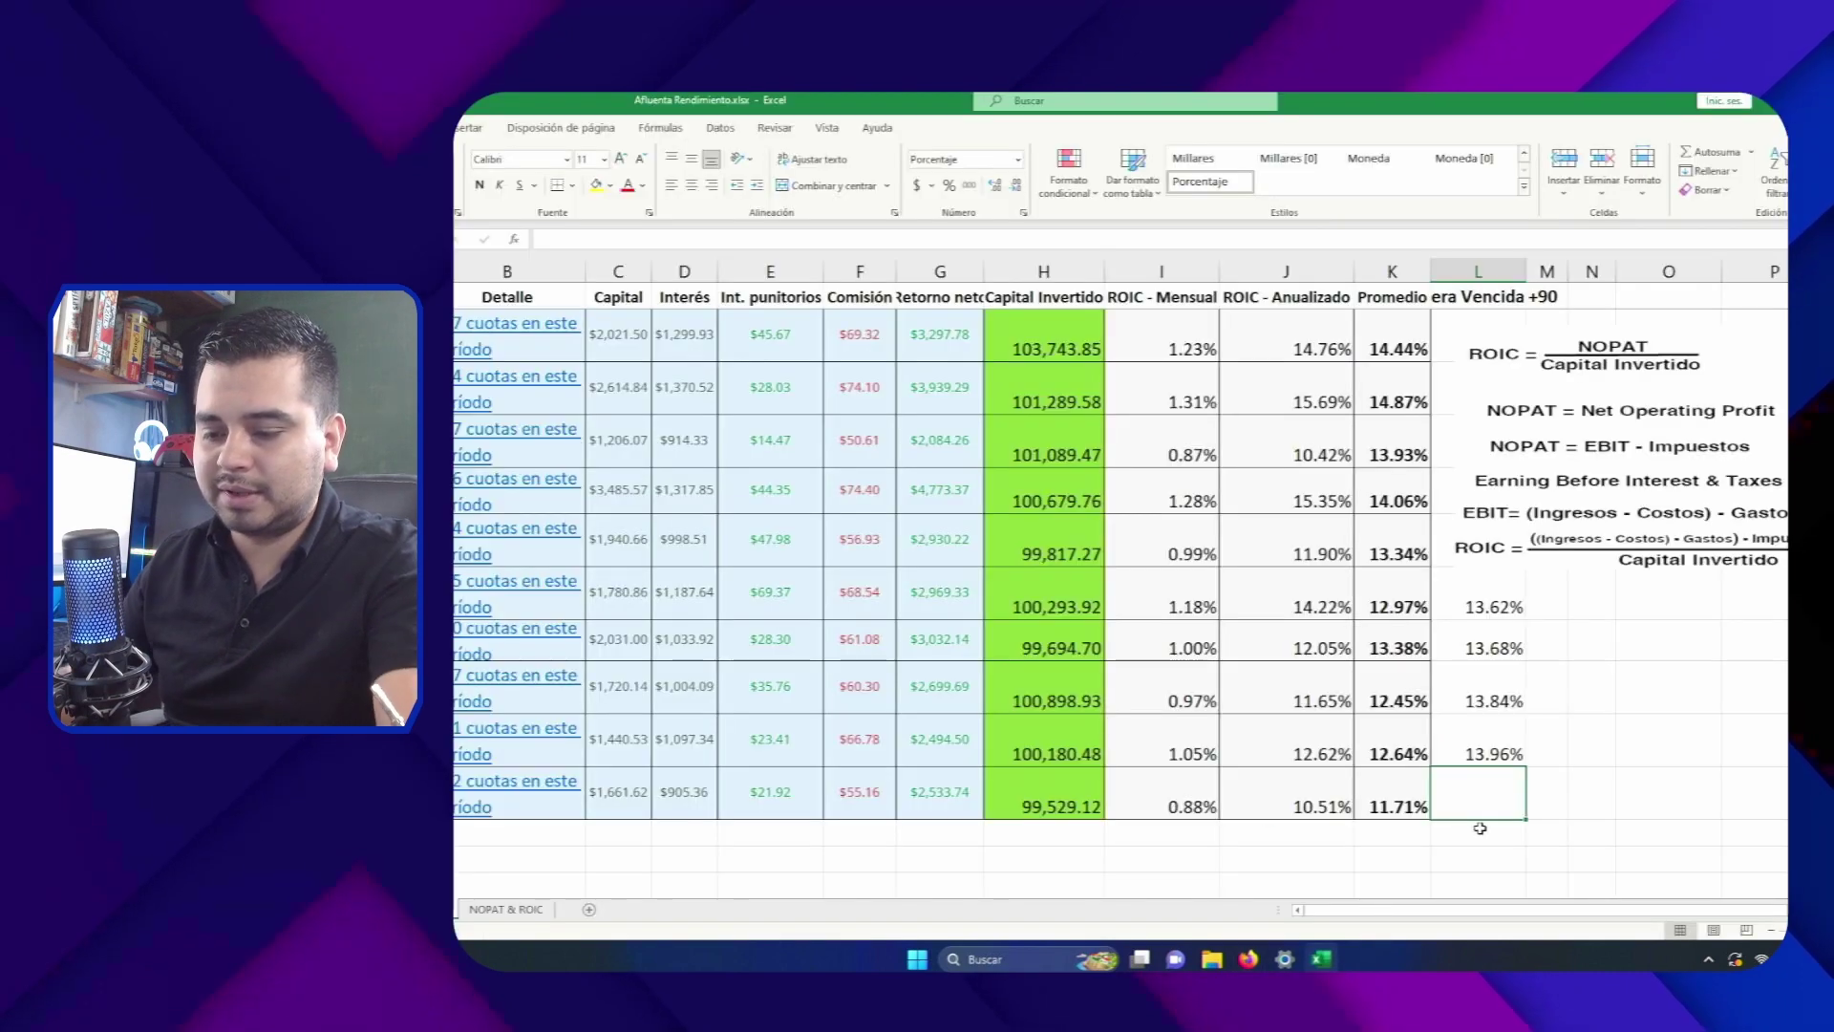
{"action": "type", "text": "14.15"}
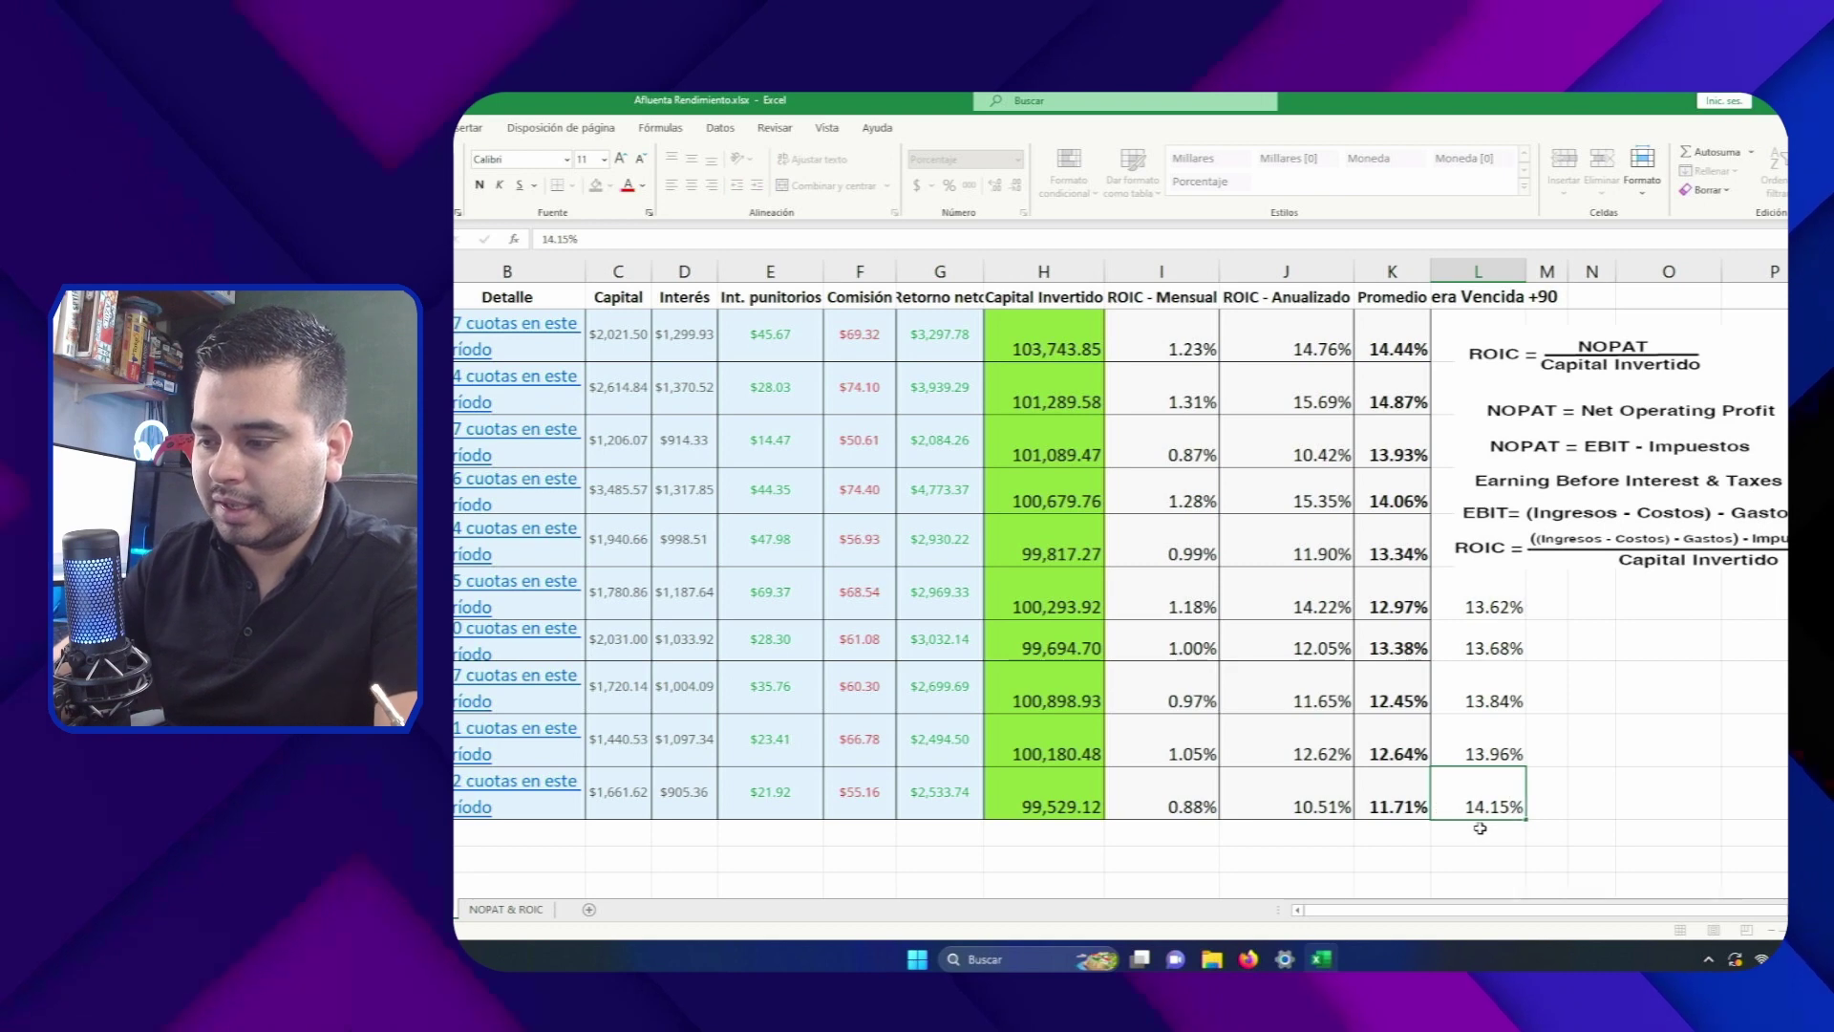
{"action": "key", "text": "Return"}
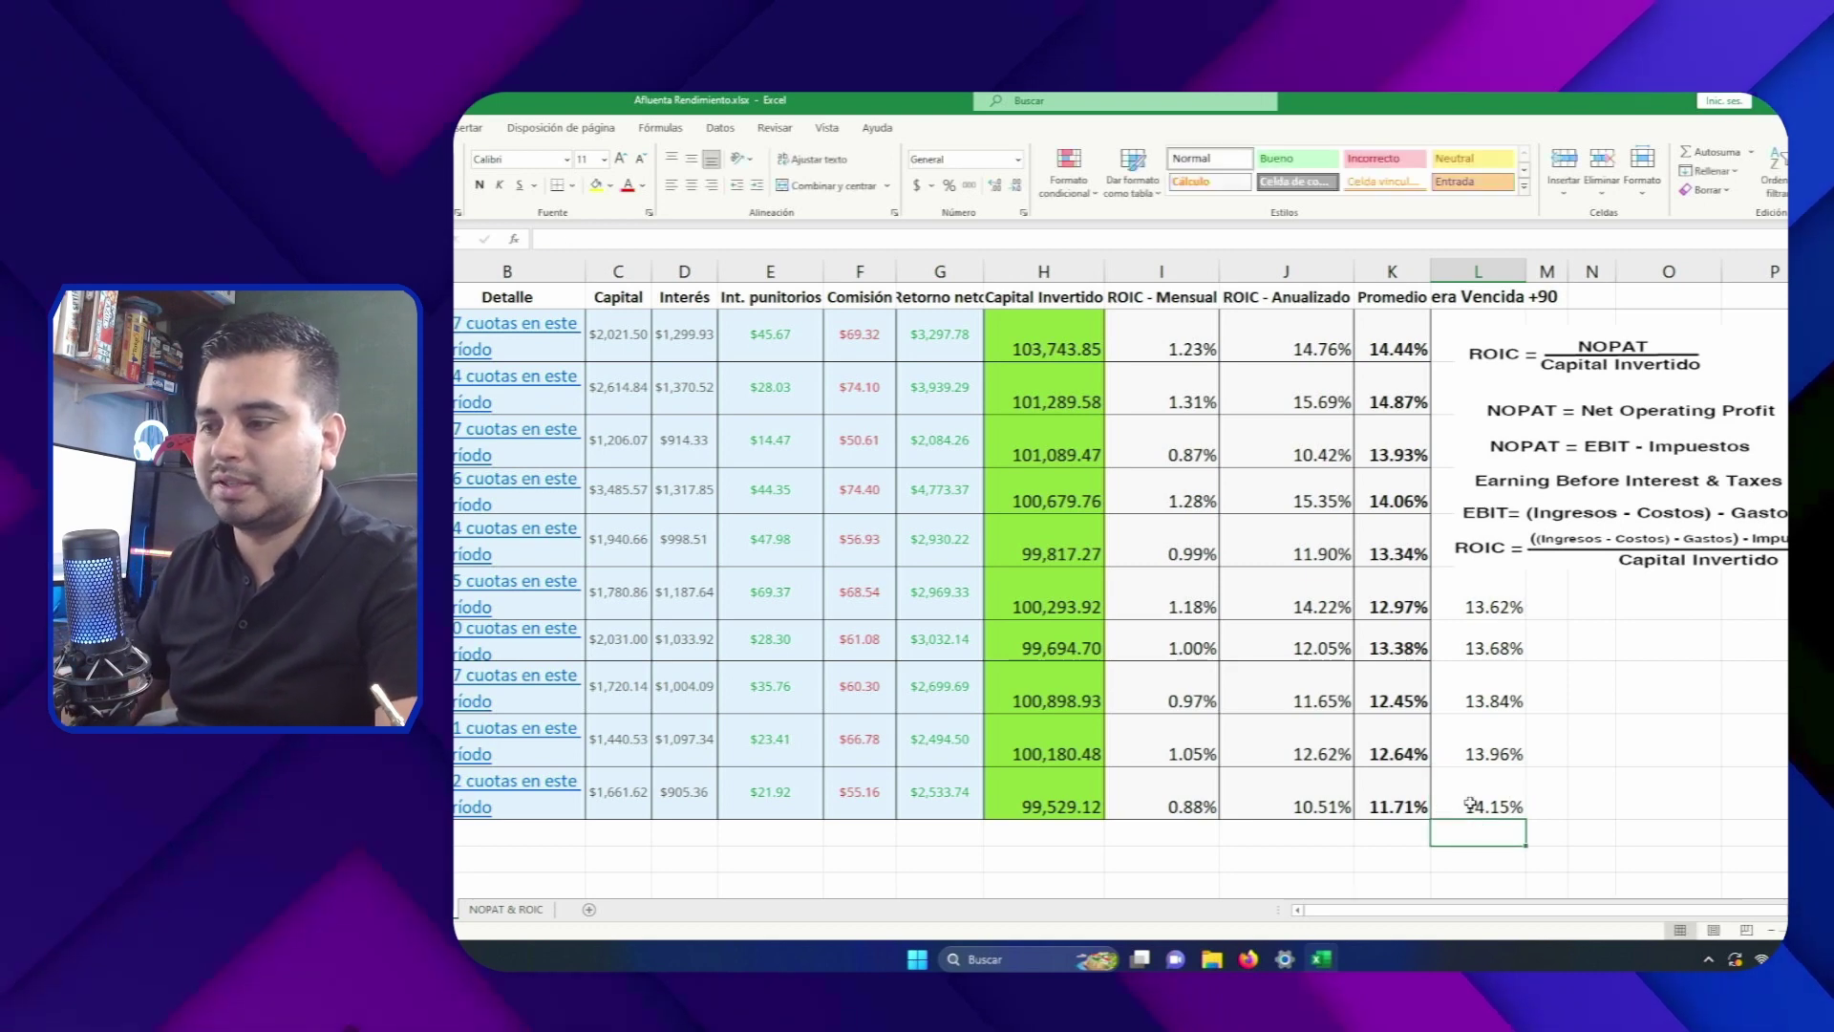
Step: Move the ROIC formula picture aside to review the full Cartera Vencida +90 column, and return it to its place
{"action": "left_click_drag", "start_coordinate": [1581, 456], "coordinate": [1677, 445]}
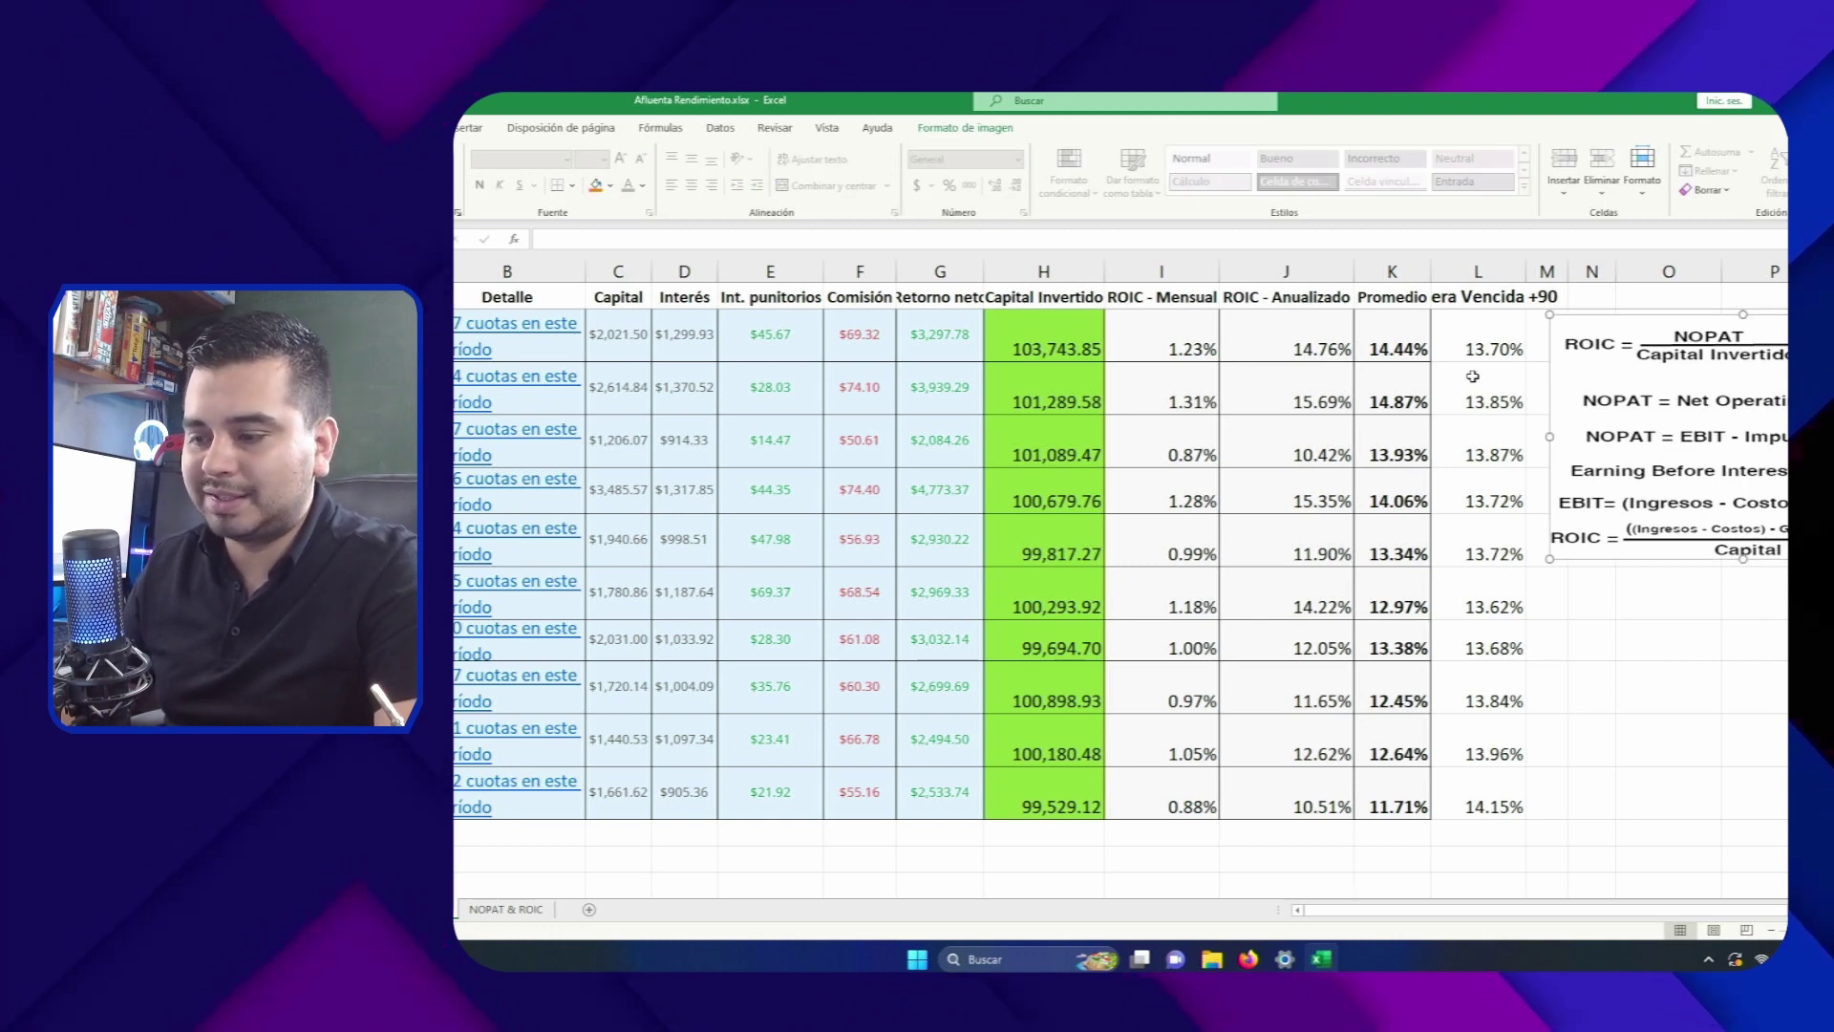
{"action": "left_click_drag", "start_coordinate": [1606, 407], "coordinate": [1499, 413]}
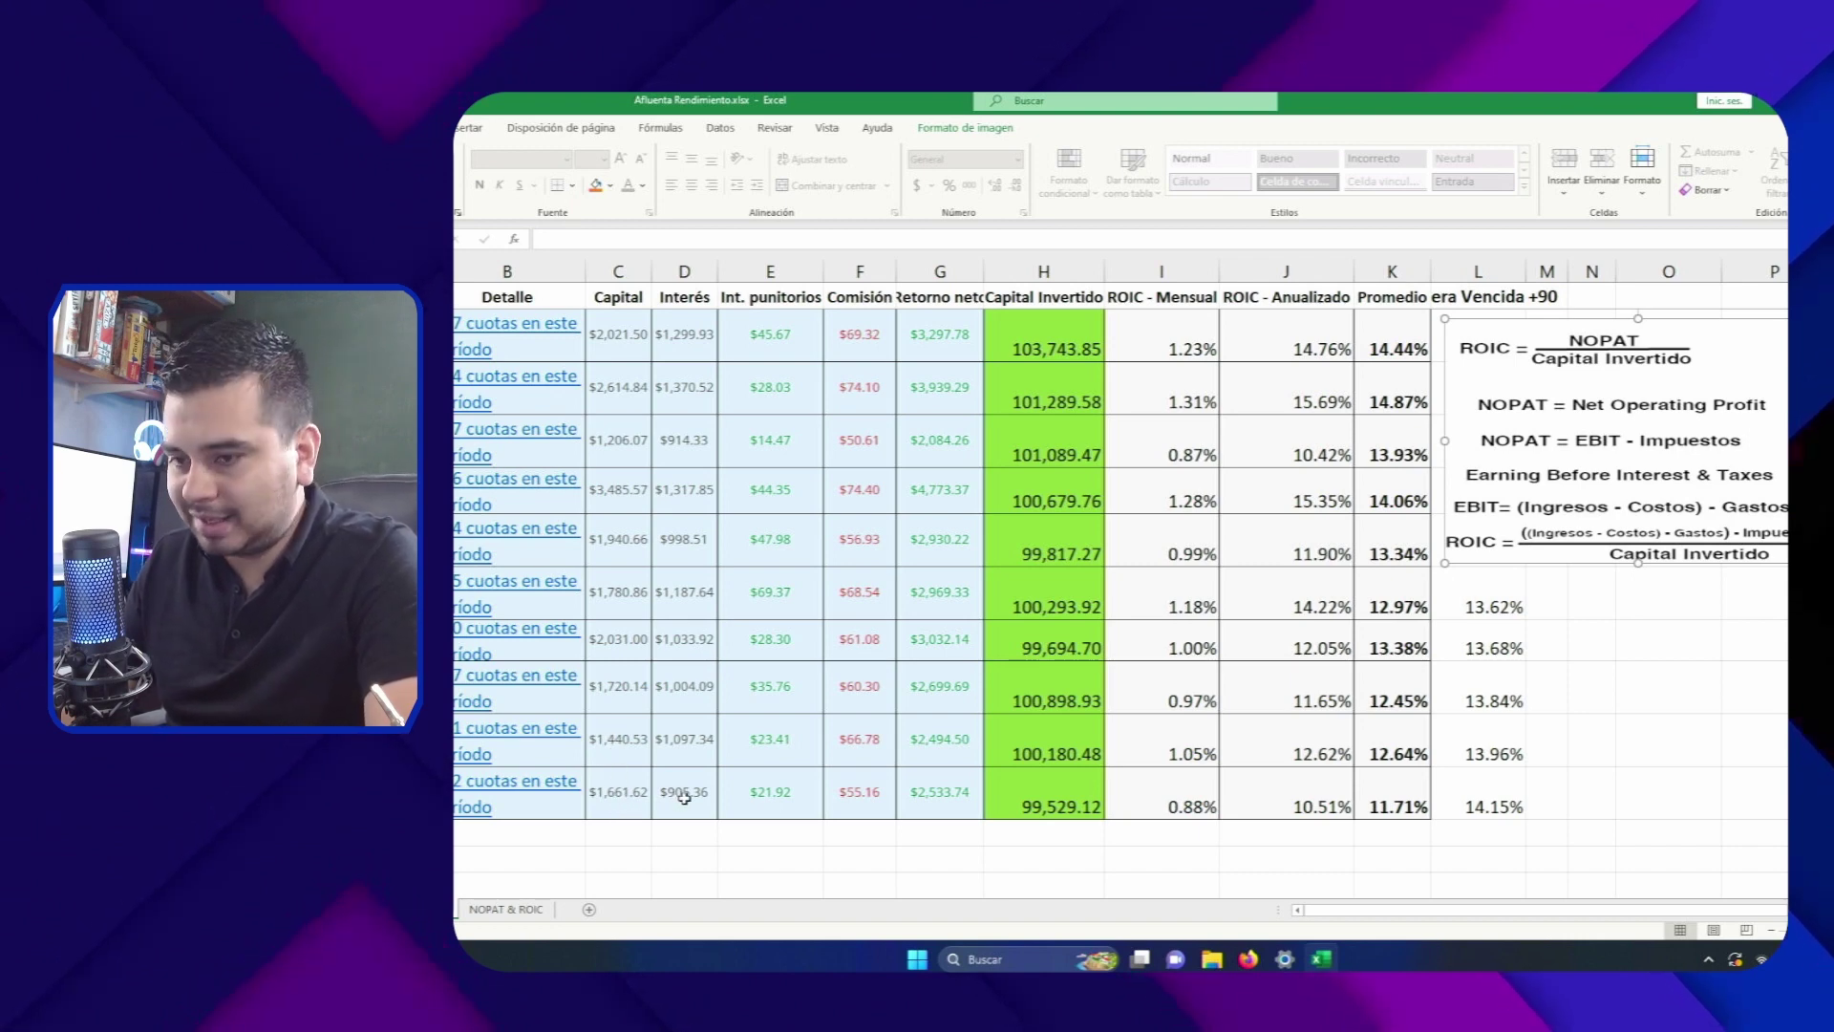
Step: Examine the interest and commission columns, plus September's punitive interest, net return, and monthly and annualised ROIC
{"action": "left_click_drag", "start_coordinate": [680, 336], "coordinate": [690, 736]}
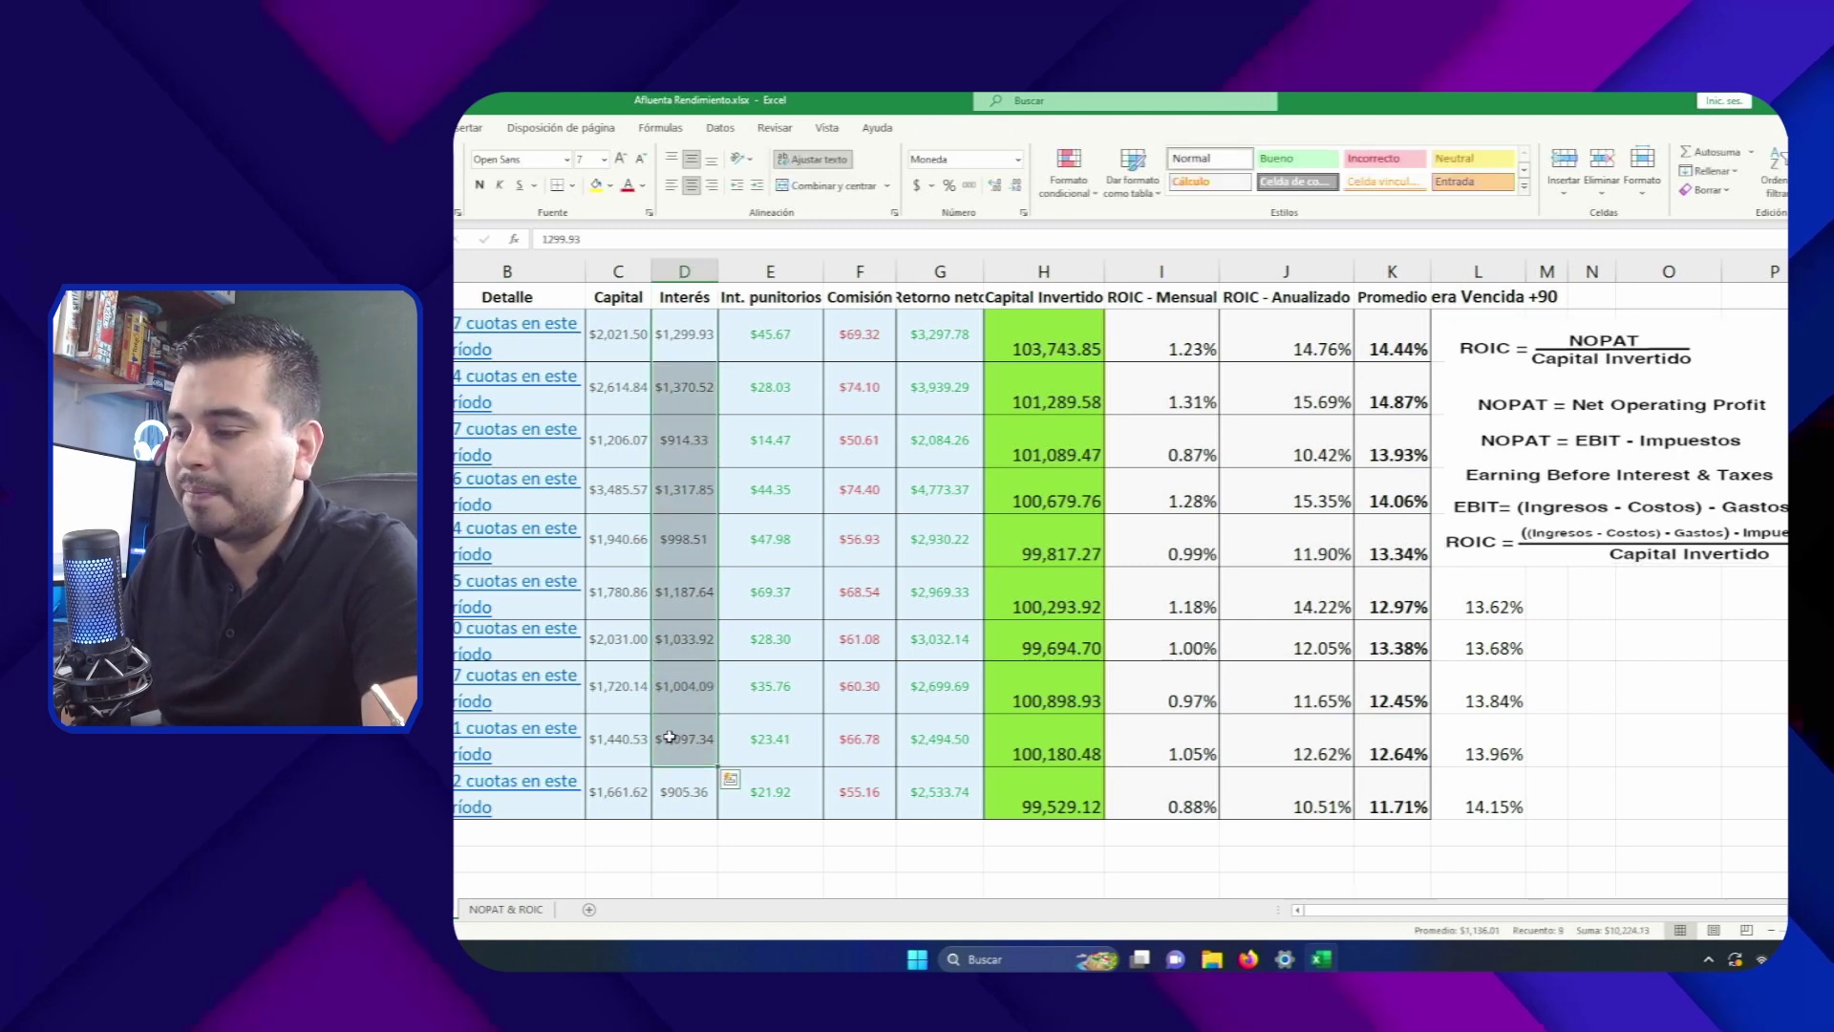
{"action": "left_click", "coordinate": [678, 798]}
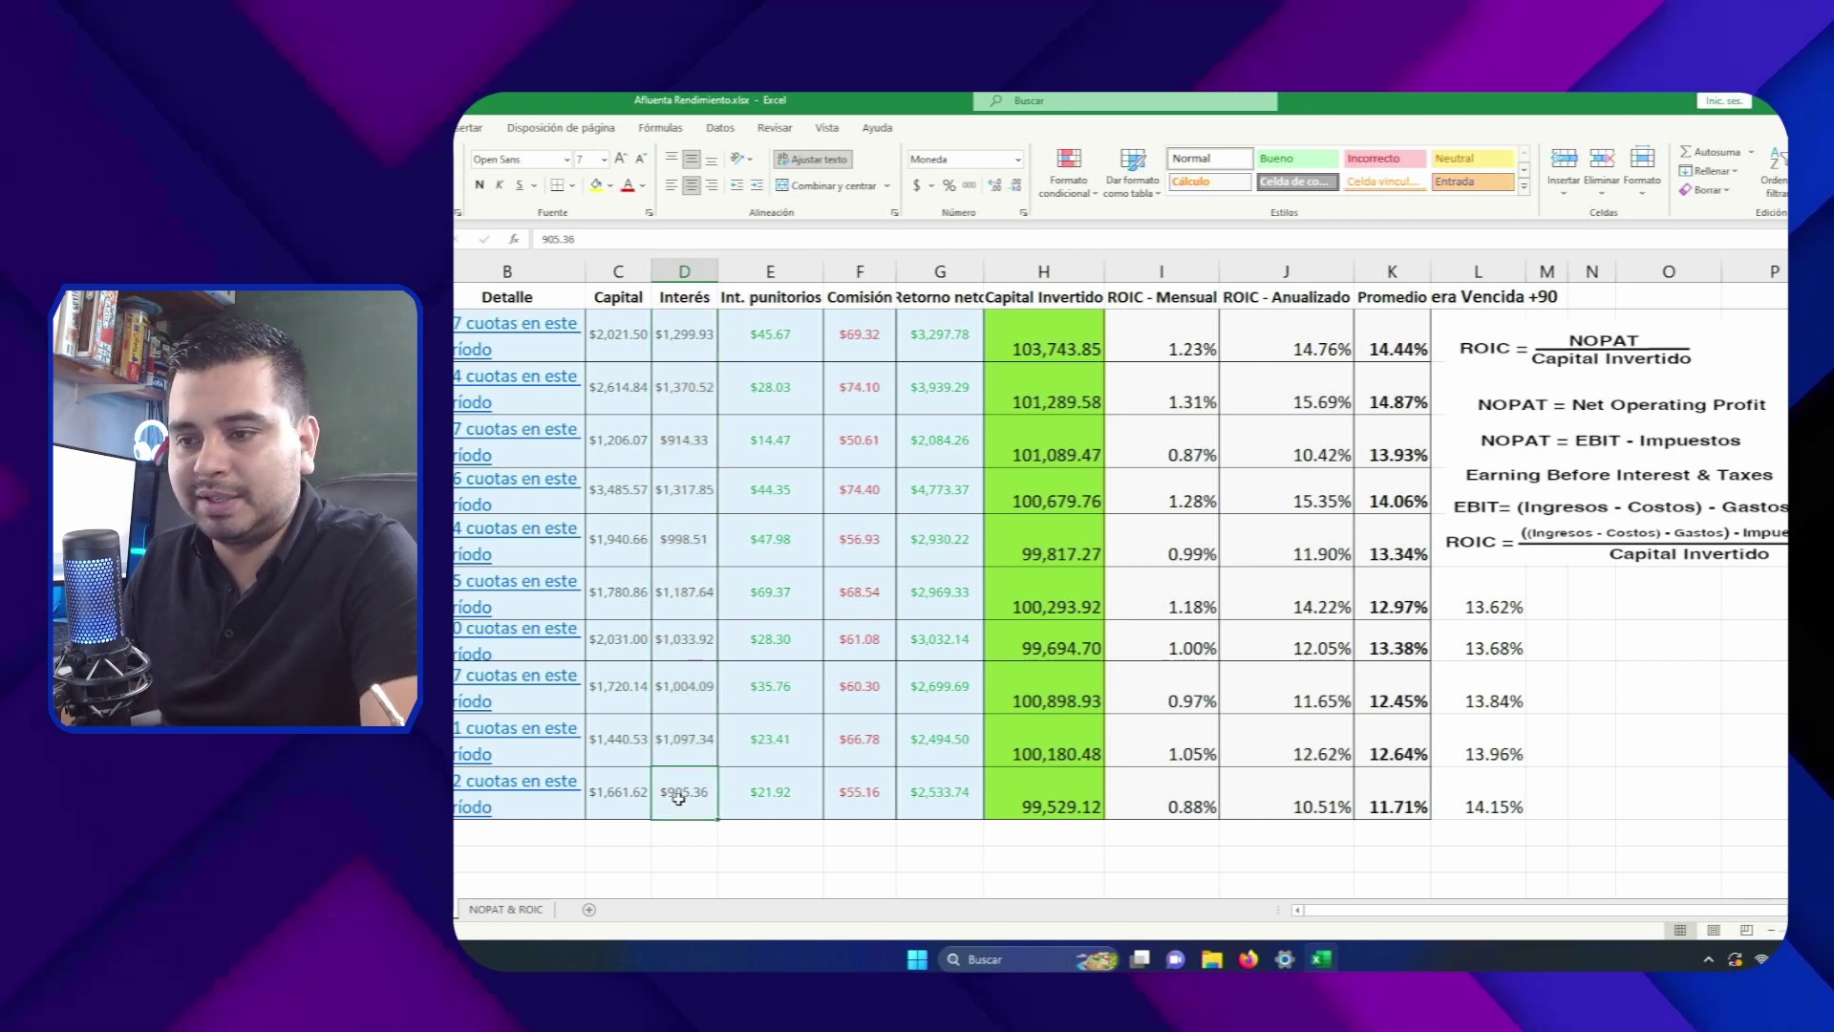
{"action": "left_click", "coordinate": [766, 810]}
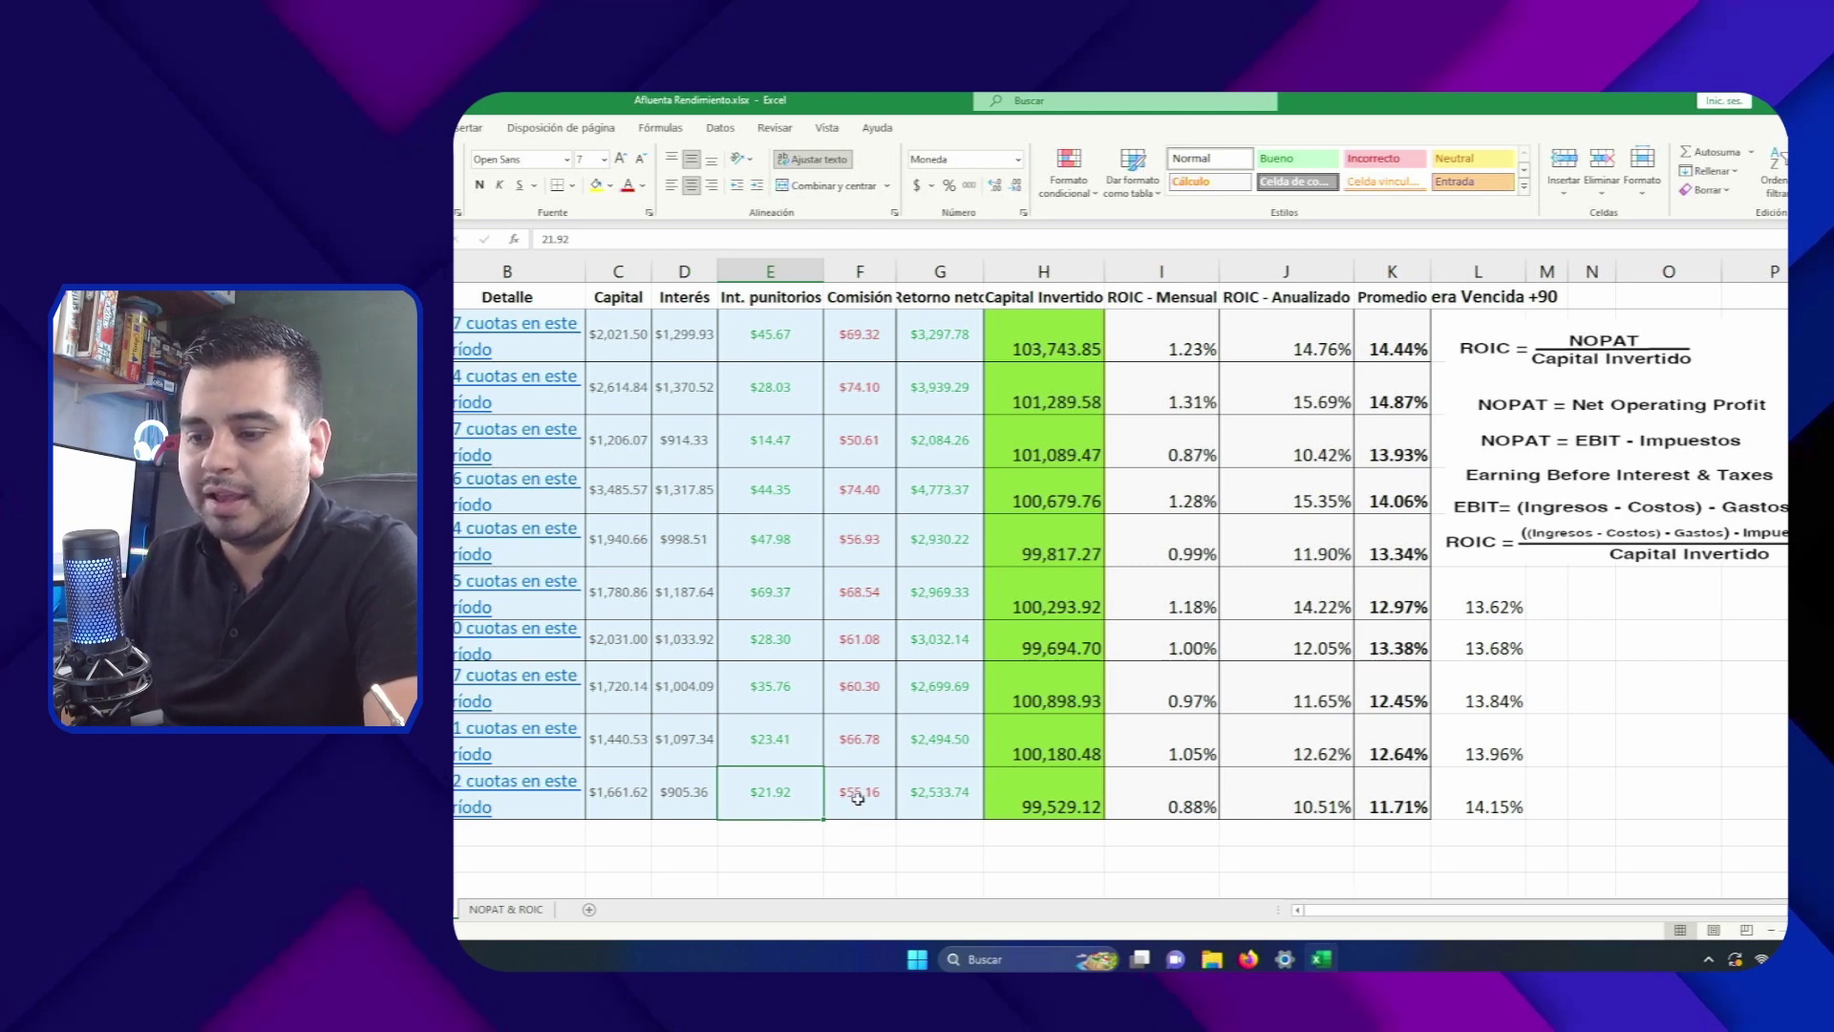
{"action": "left_click_drag", "start_coordinate": [864, 330], "coordinate": [877, 725]}
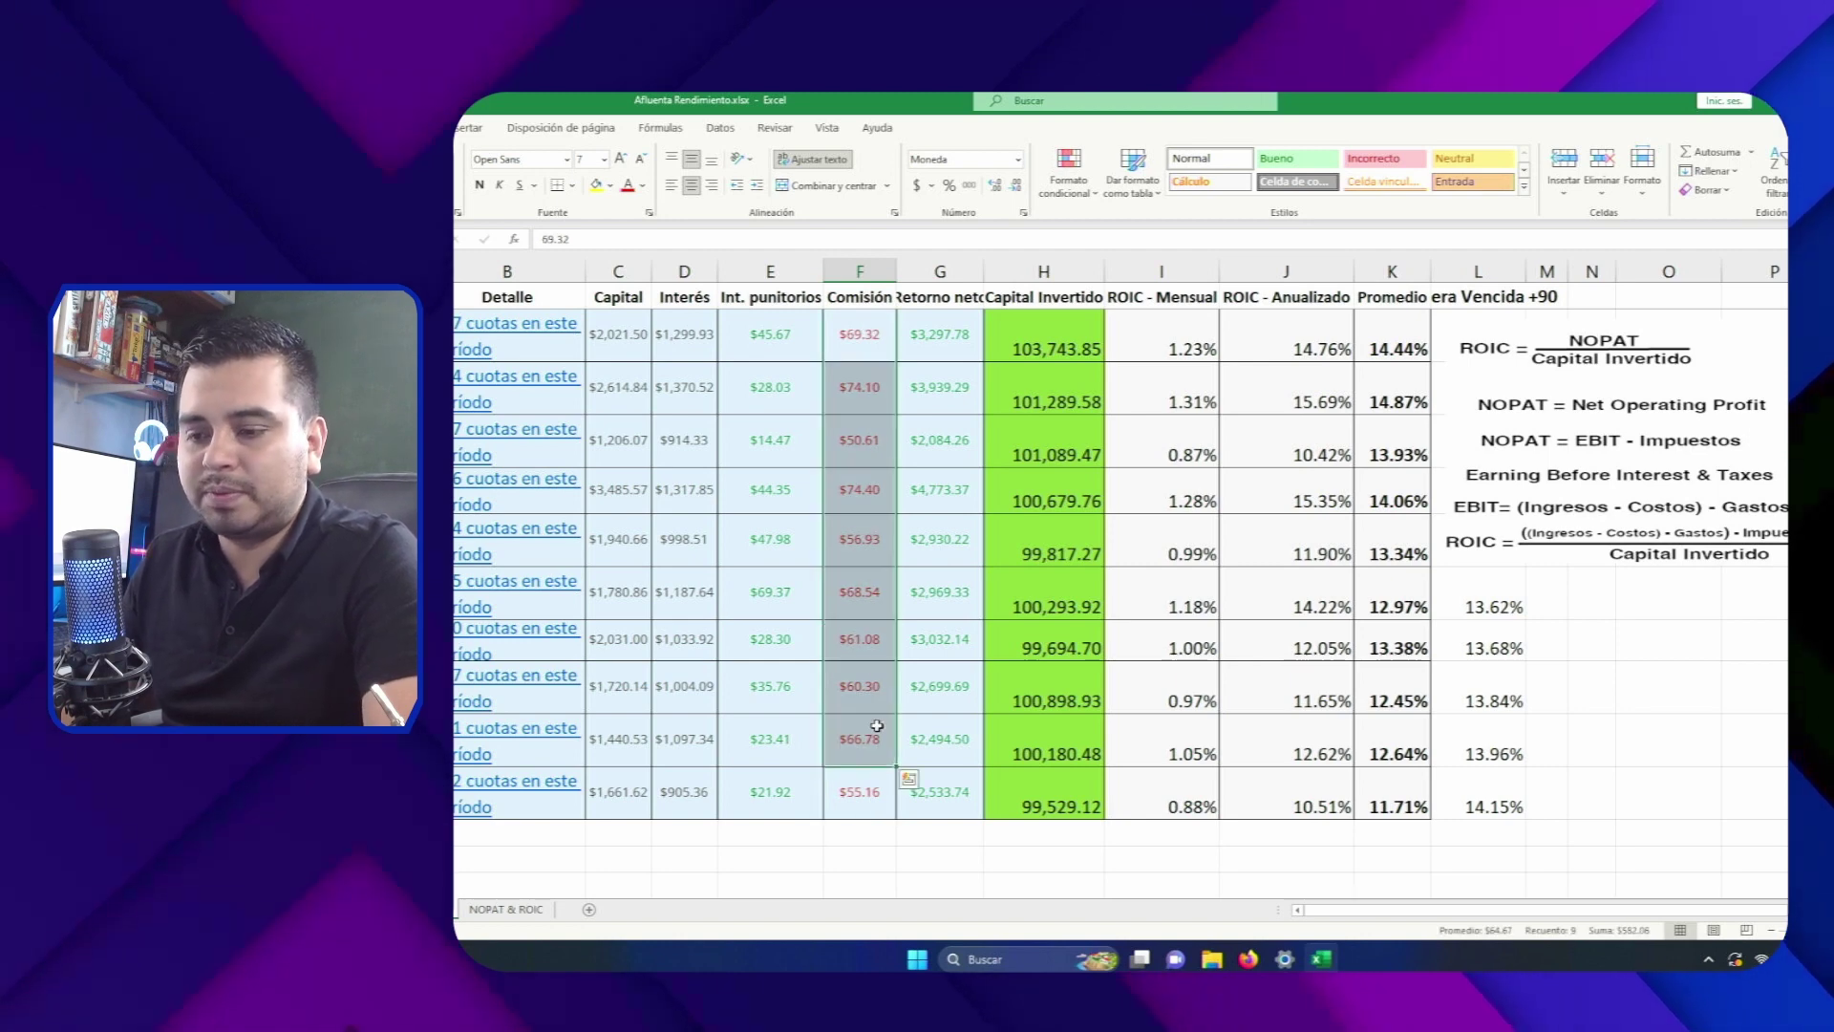
{"action": "left_click", "coordinate": [875, 806]}
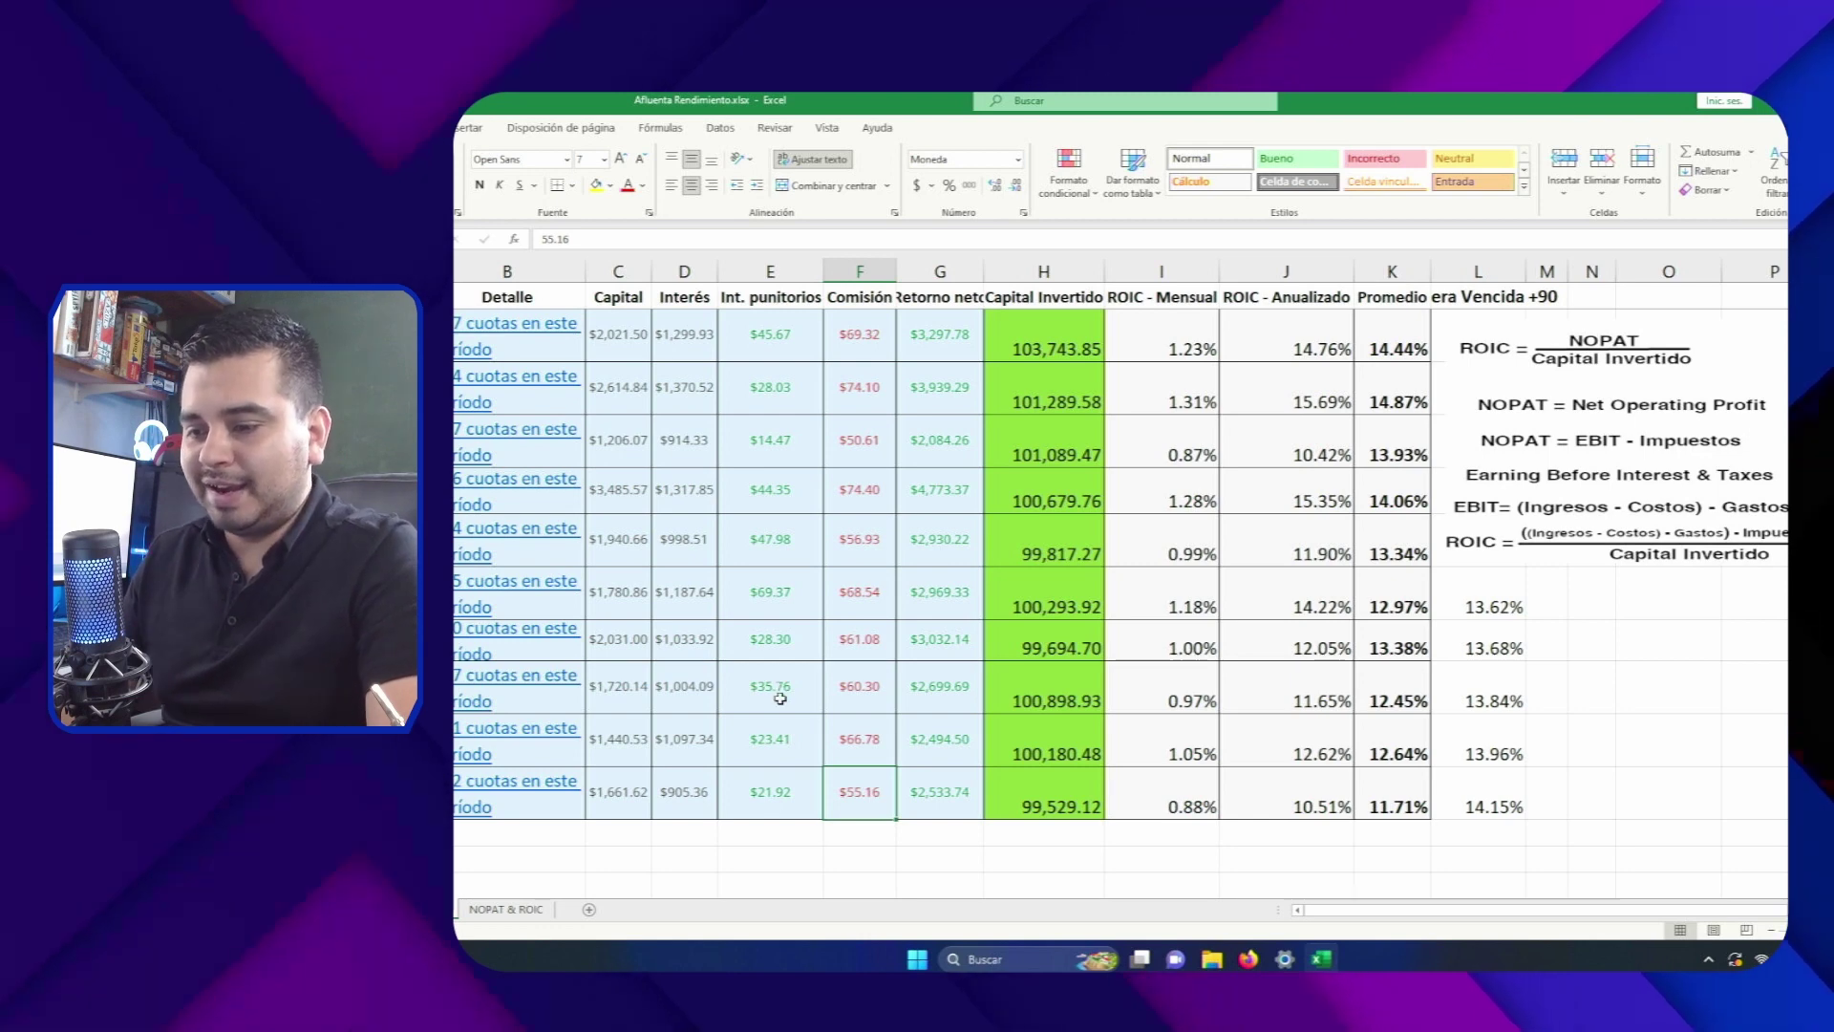
{"action": "left_click", "coordinate": [943, 803]}
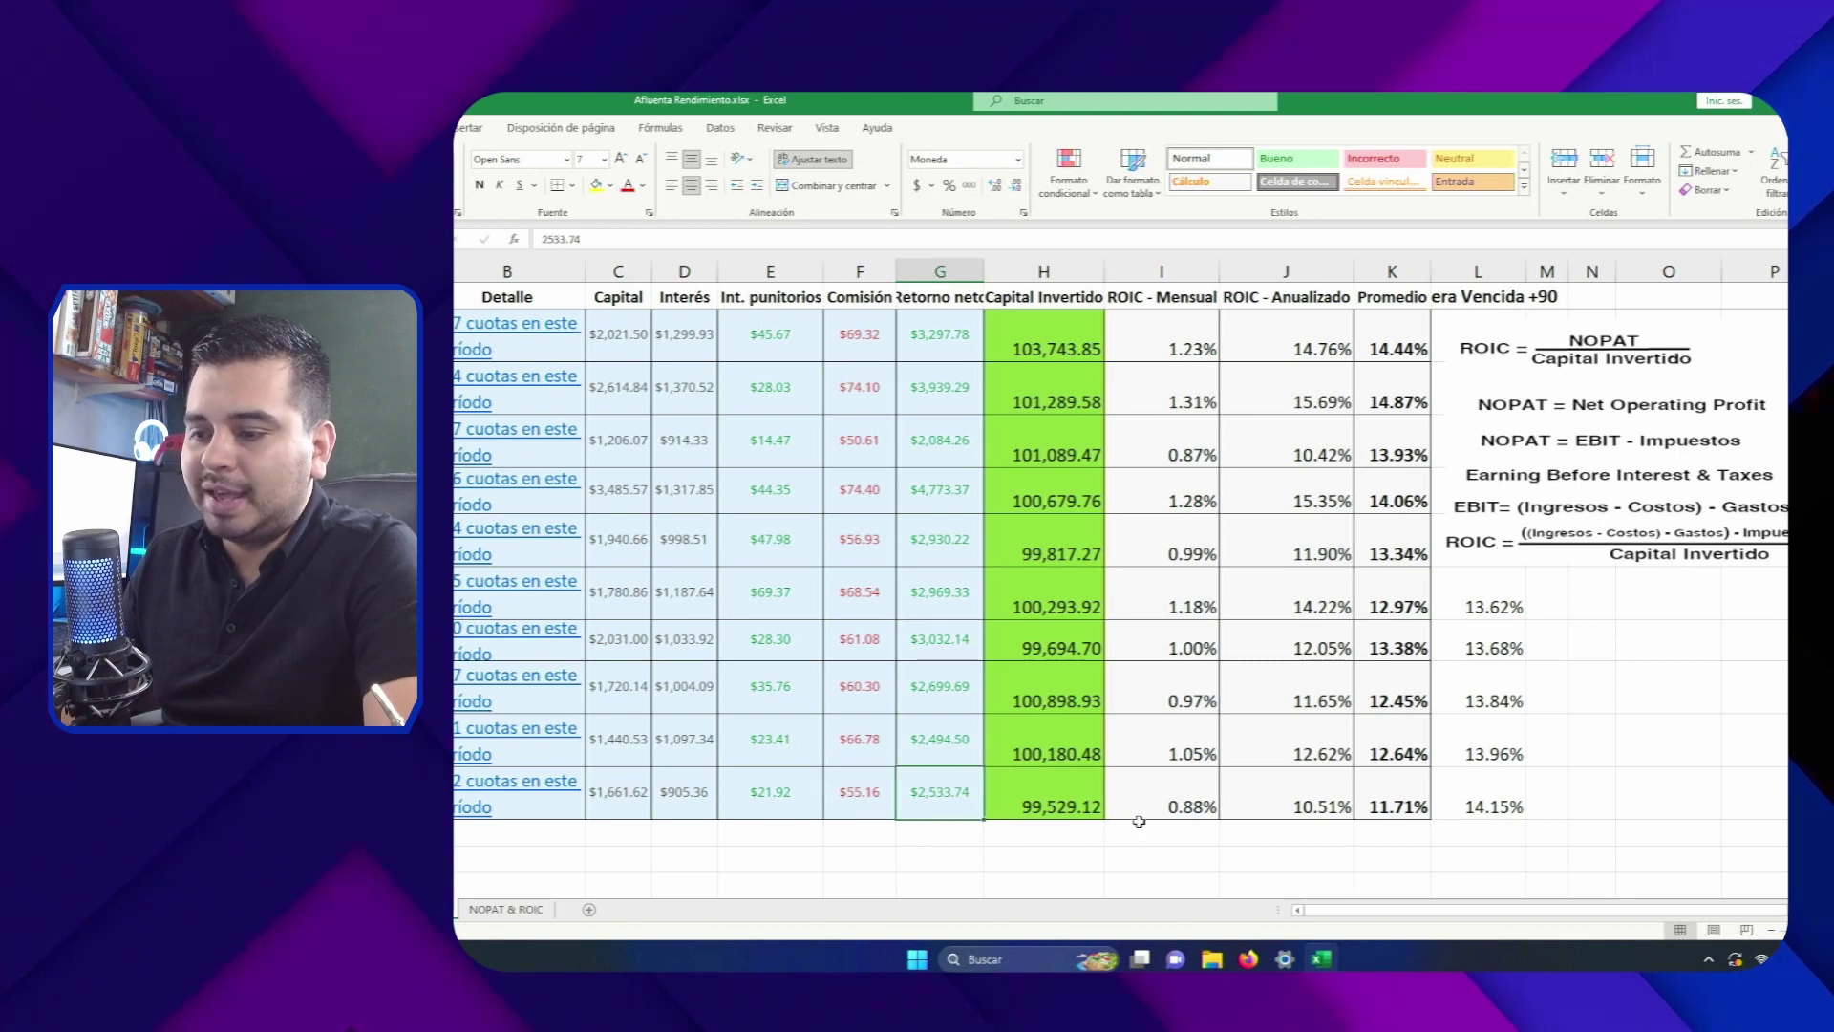
{"action": "left_click", "coordinate": [1193, 805]}
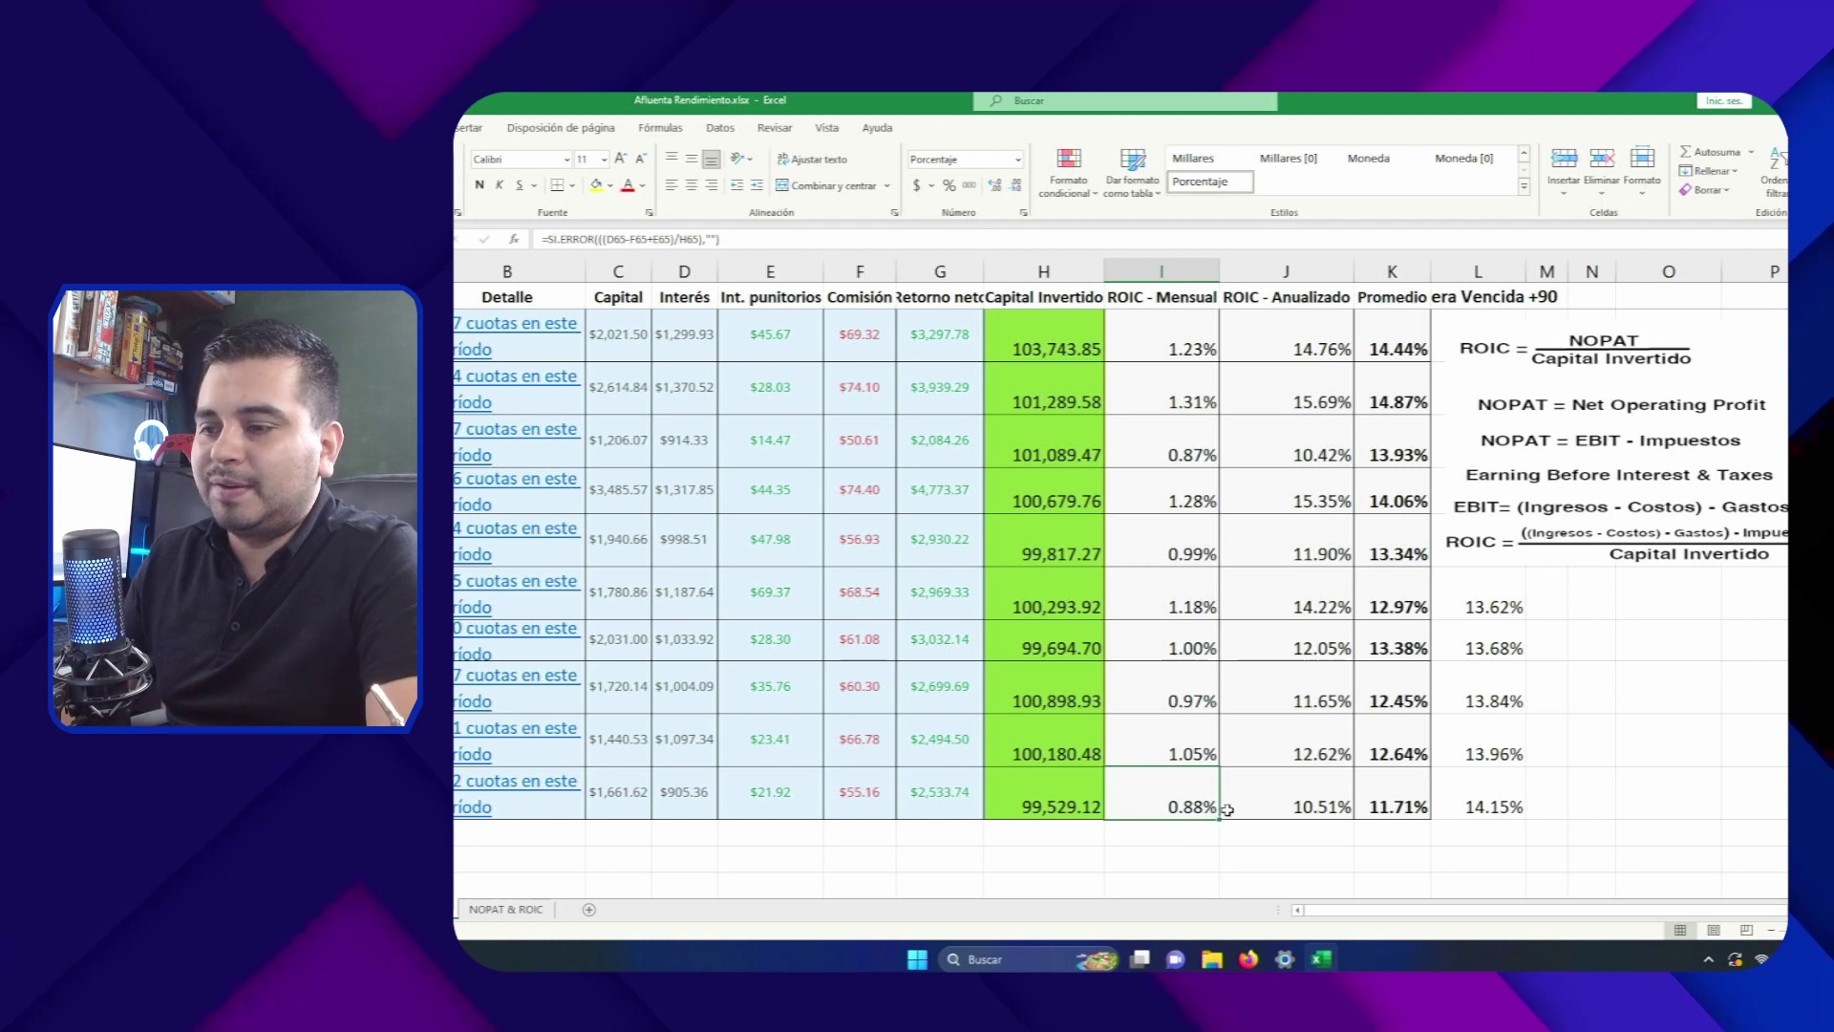
{"action": "left_click", "coordinate": [1267, 804]}
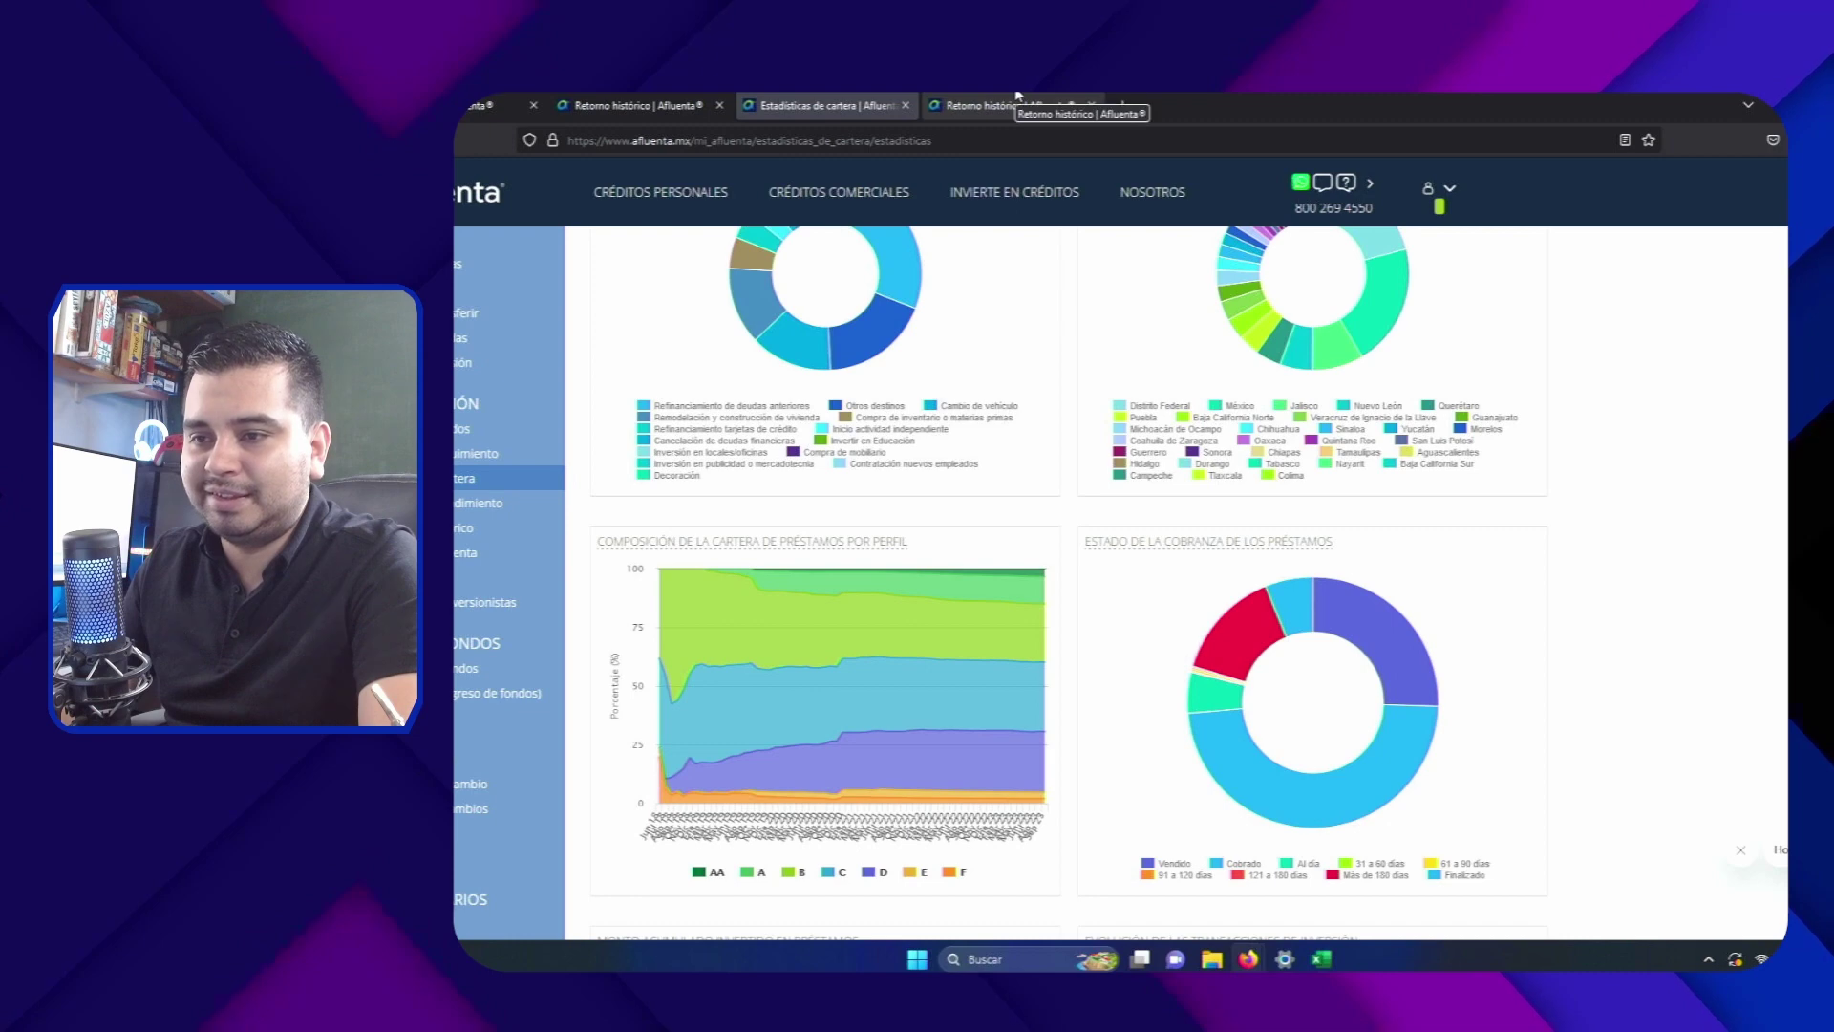
Step: Switch to the browser and highlight the regulatory authorisation notice in the footer of Afluenta's portfolio statistics page
{"action": "left_click", "coordinate": [1018, 97]}
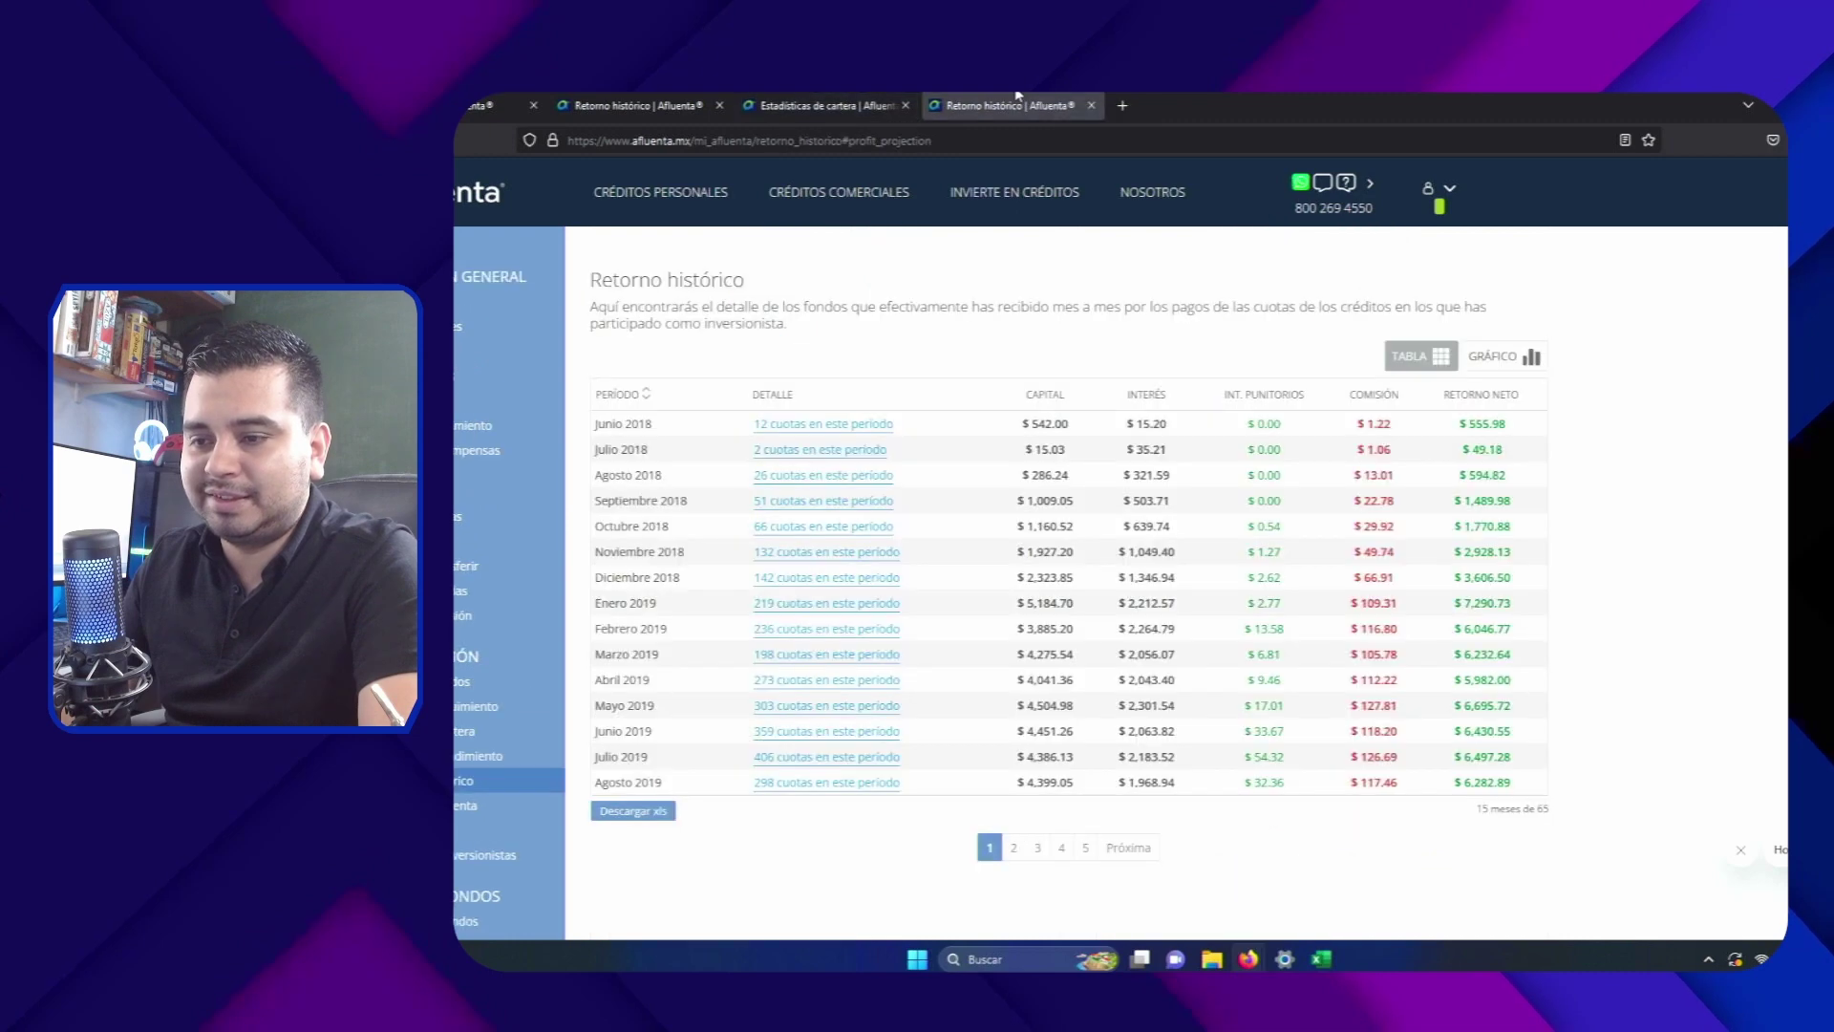
{"action": "mouse_move", "coordinate": [1173, 544]}
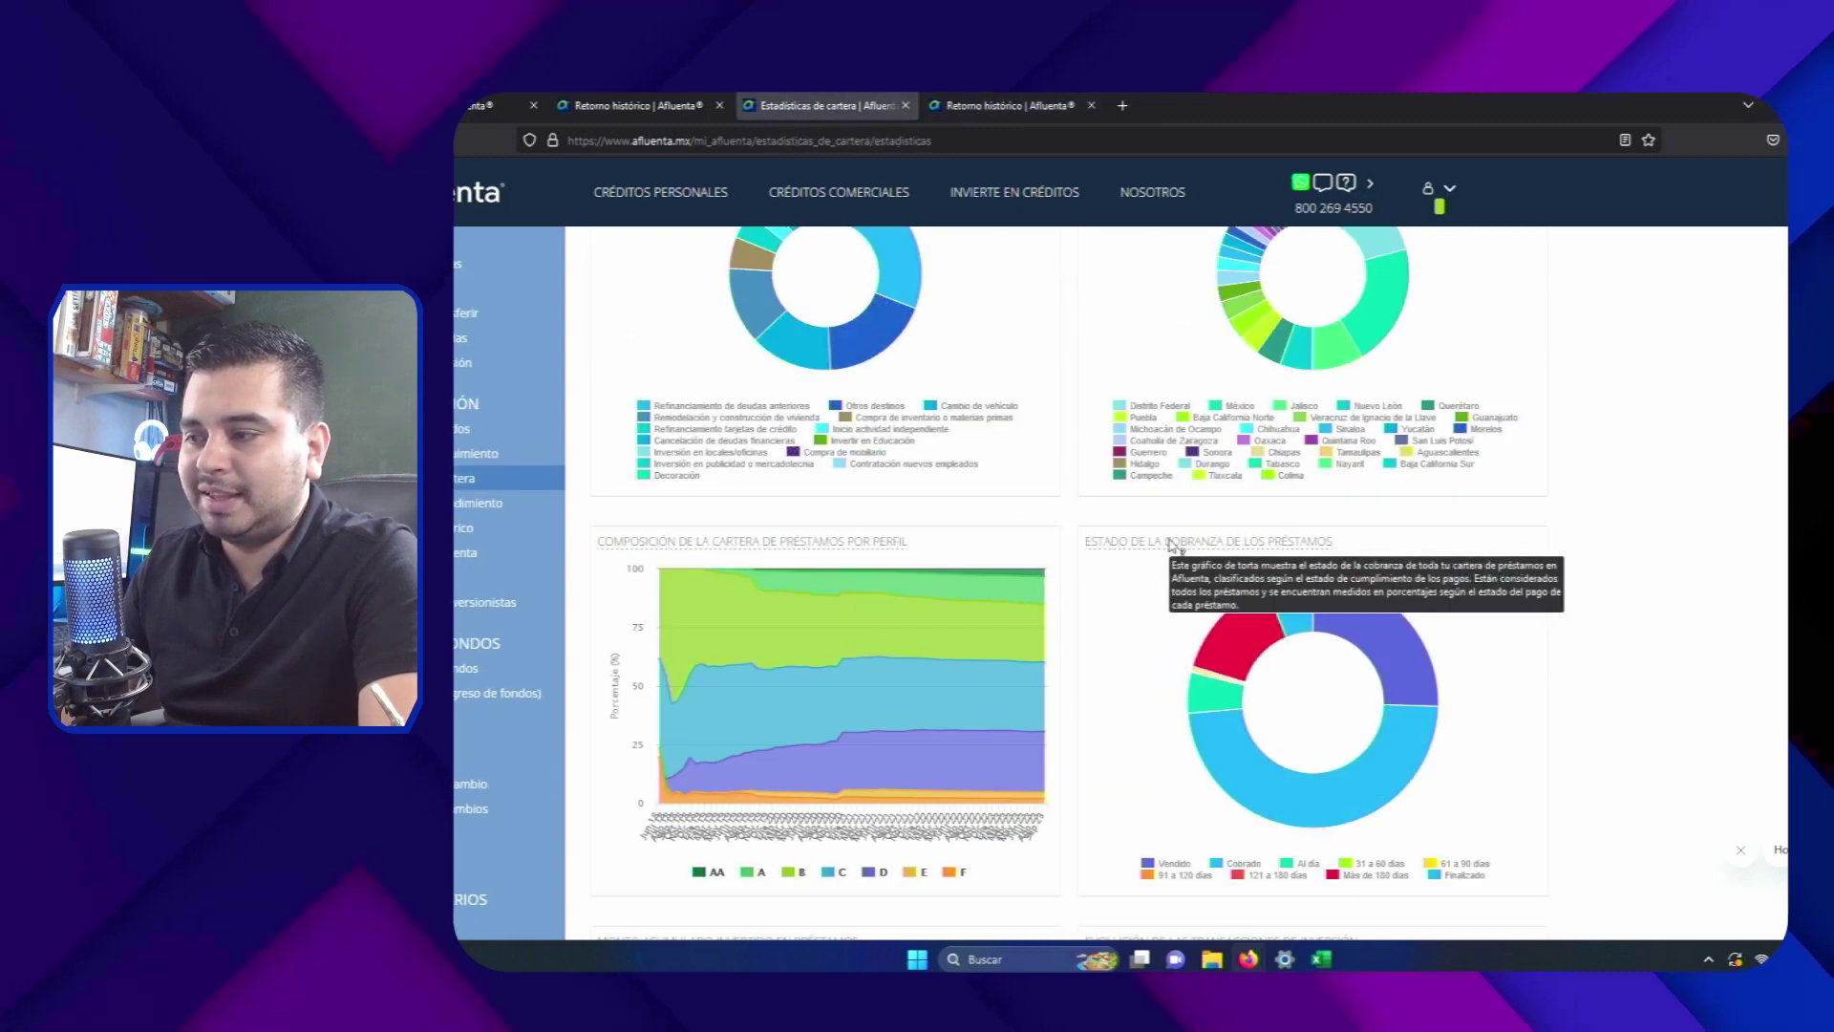
{"action": "scroll", "coordinate": [1173, 545], "scroll_direction": "down", "scroll_amount": 10}
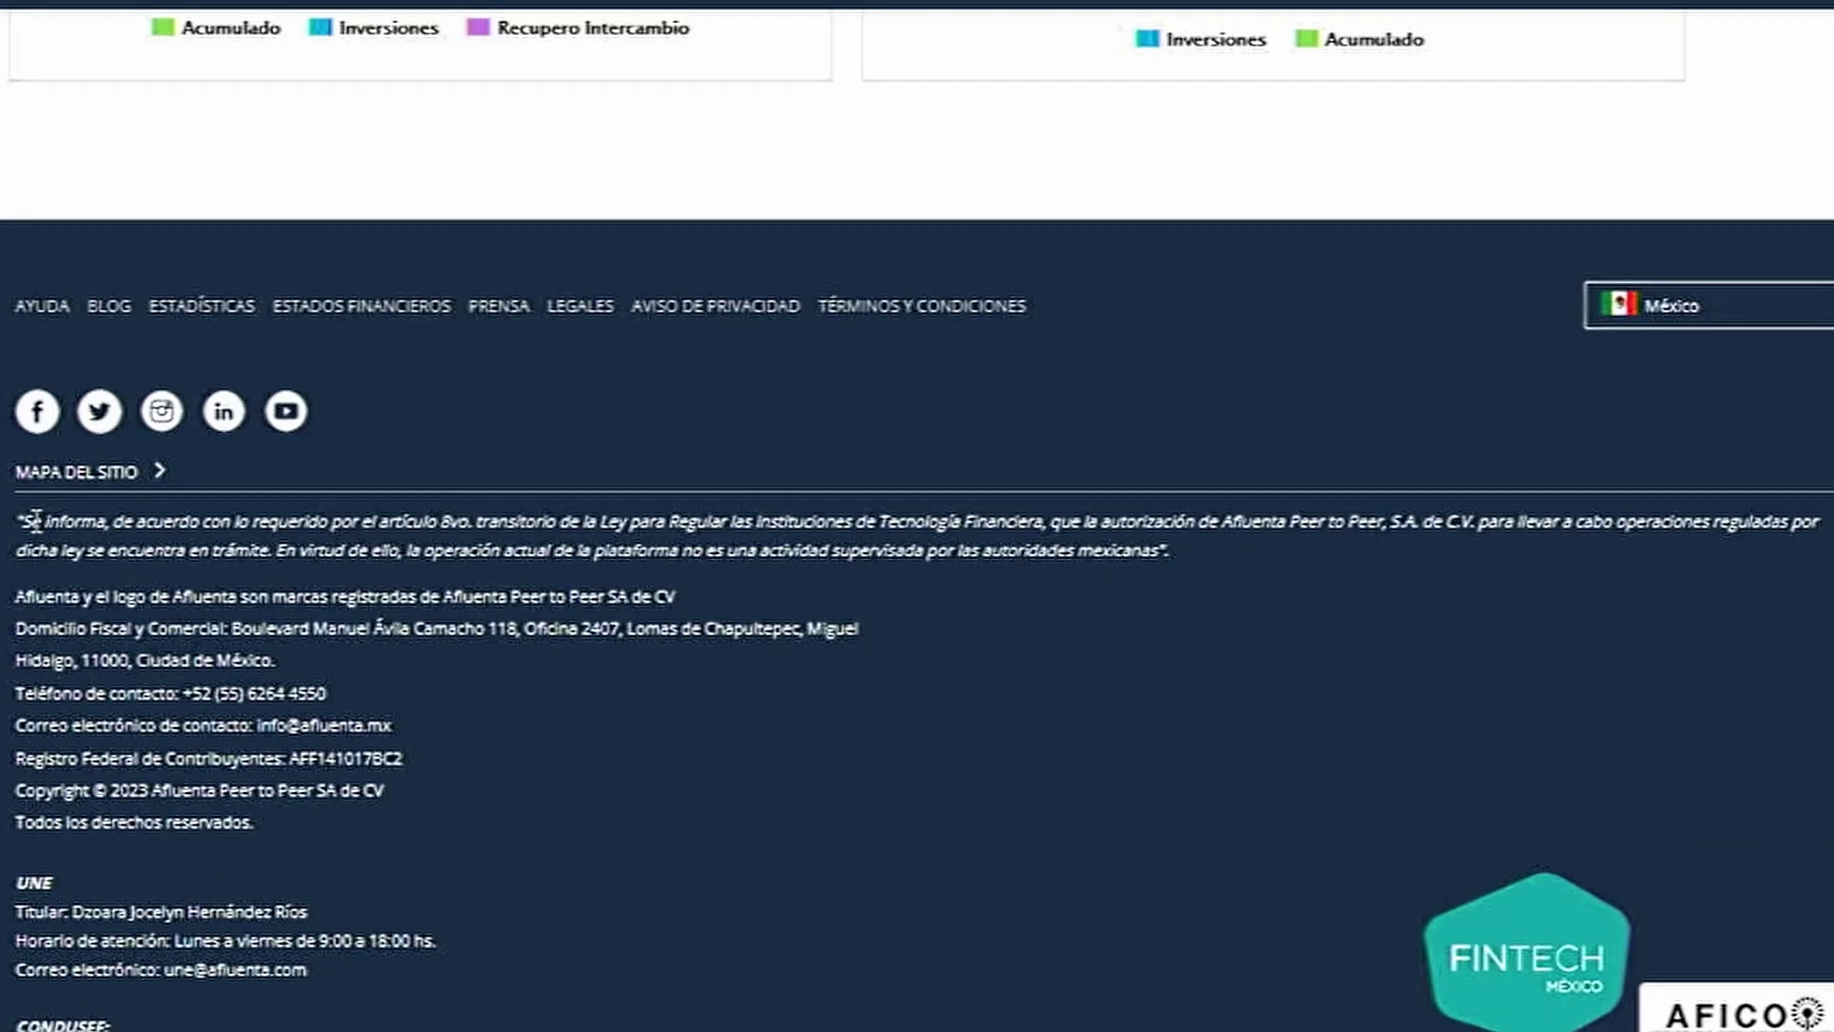
{"action": "left_click_drag", "start_coordinate": [33, 520], "coordinate": [1121, 563]}
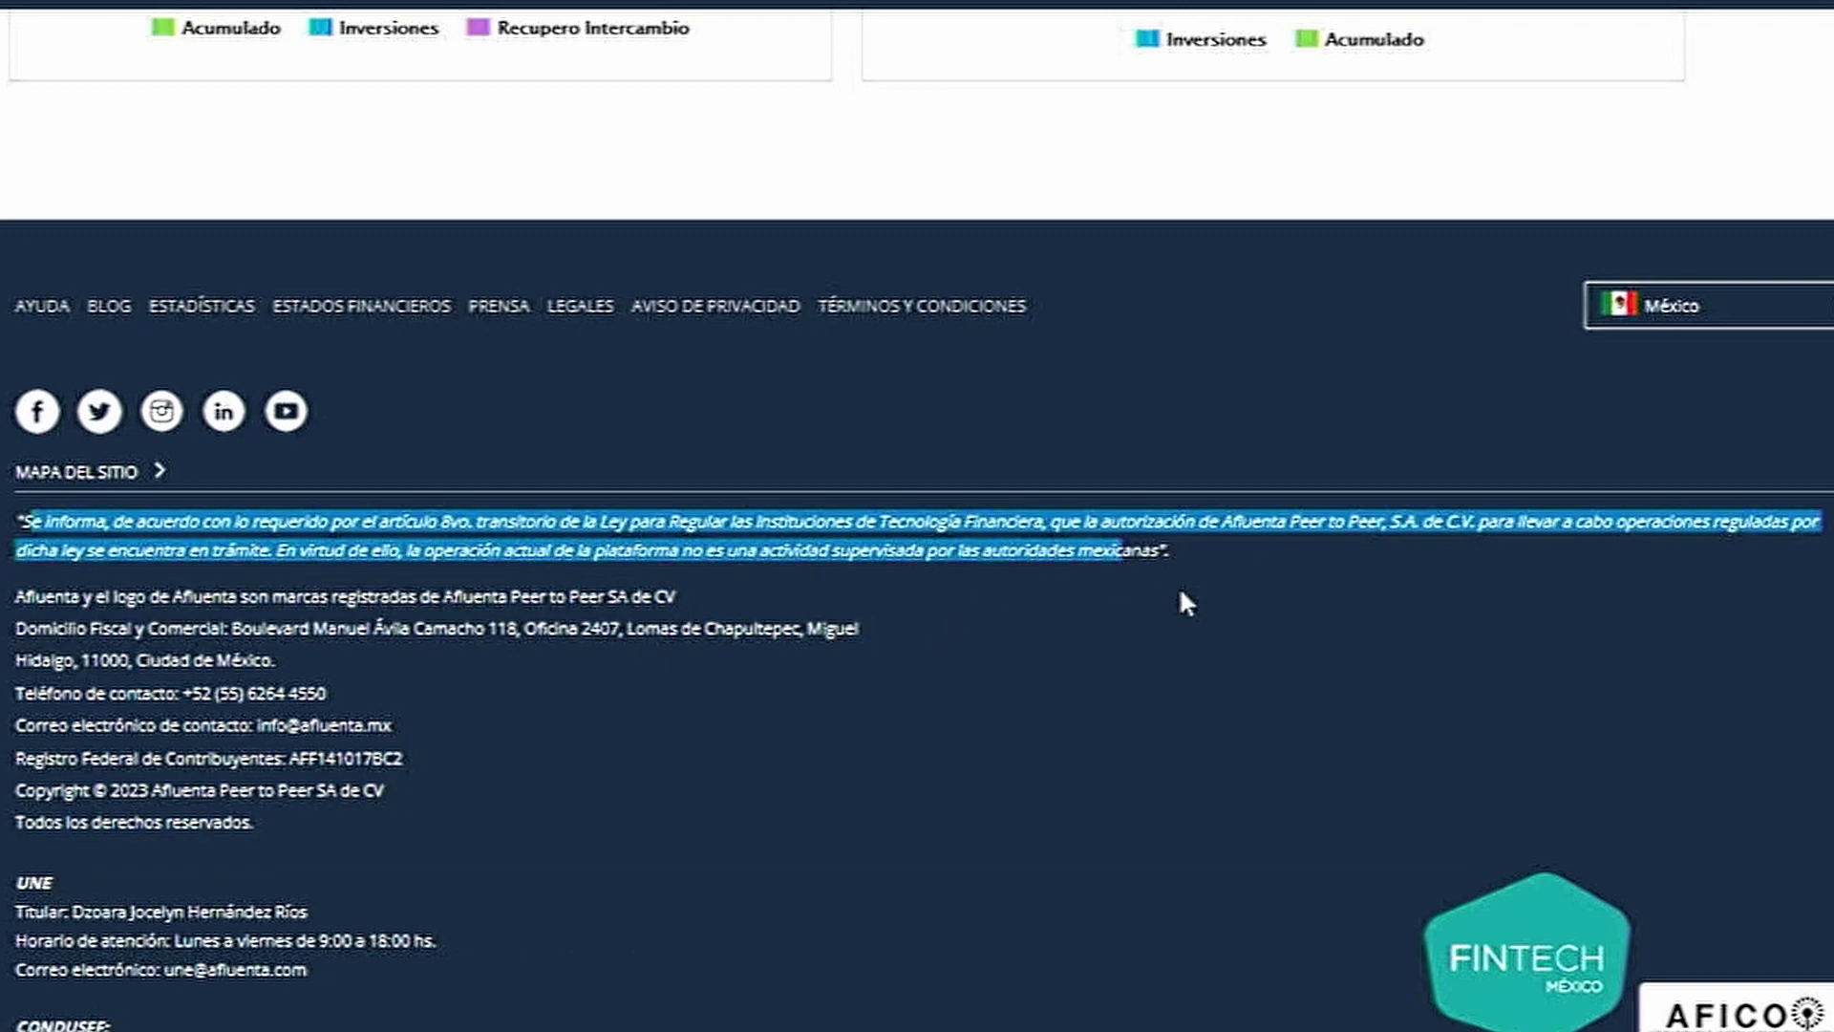